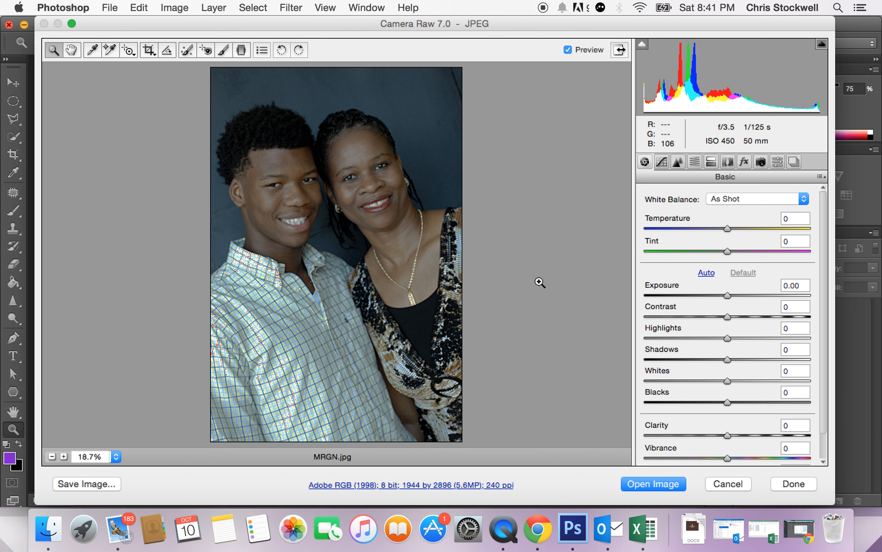
Raise Exposure to +2.00 and turn off the highlight clipping warning overlay
click(728, 295)
mouse_move(728, 296)
mouse_down()
mouse_move(706, 295)
mouse_move(764, 294)
mouse_move(689, 295)
mouse_move(746, 296)
mouse_up()
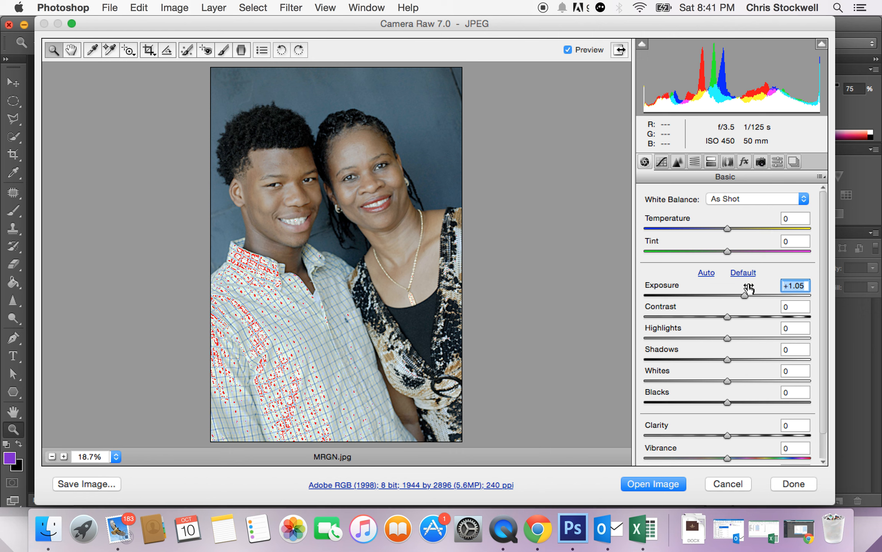
mouse_move(746, 294)
mouse_down()
mouse_move(675, 303)
mouse_move(762, 291)
mouse_up()
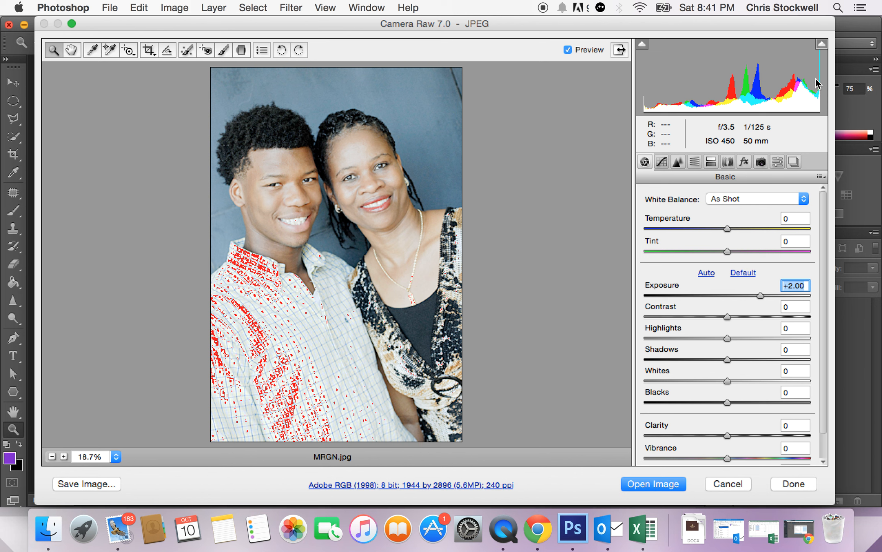
click(822, 45)
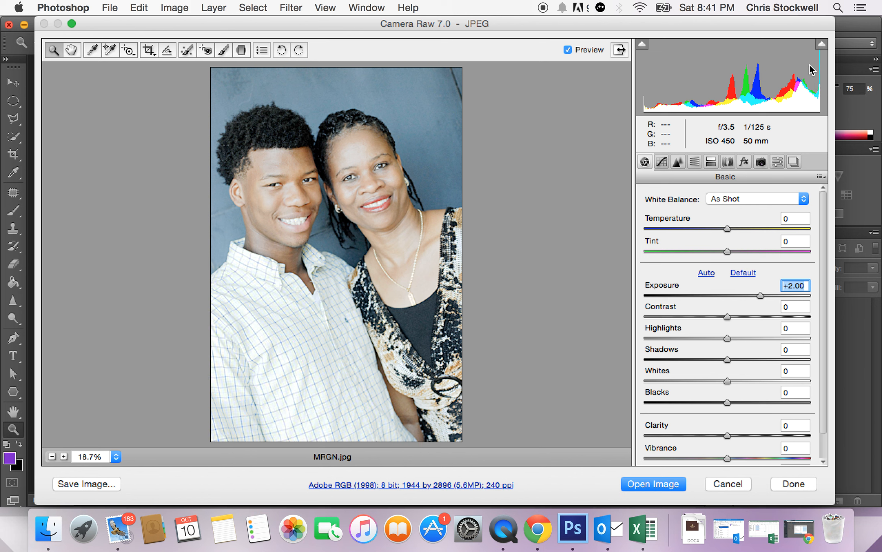
Set Exposure to +0.90, then briefly show the highlight clipping warning to check the shirt and hide it again
drag(761, 295, 684, 295)
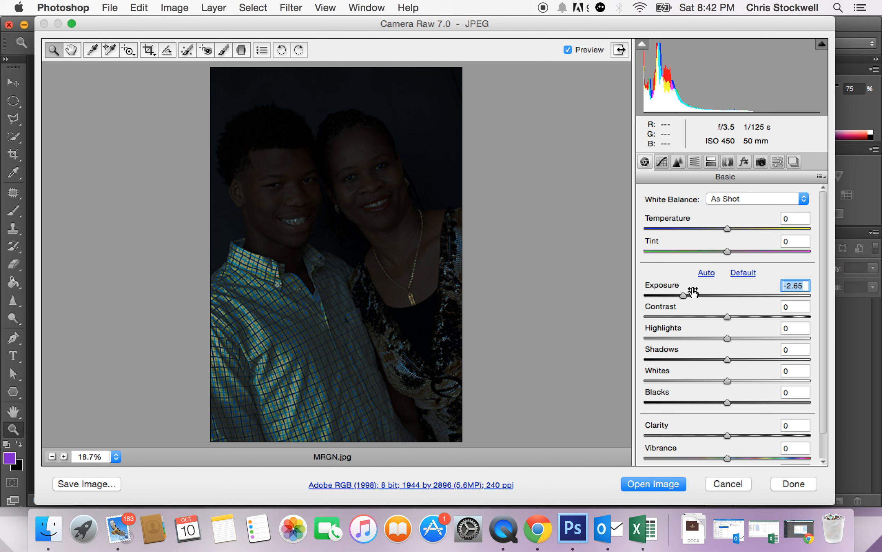
drag(683, 296, 731, 295)
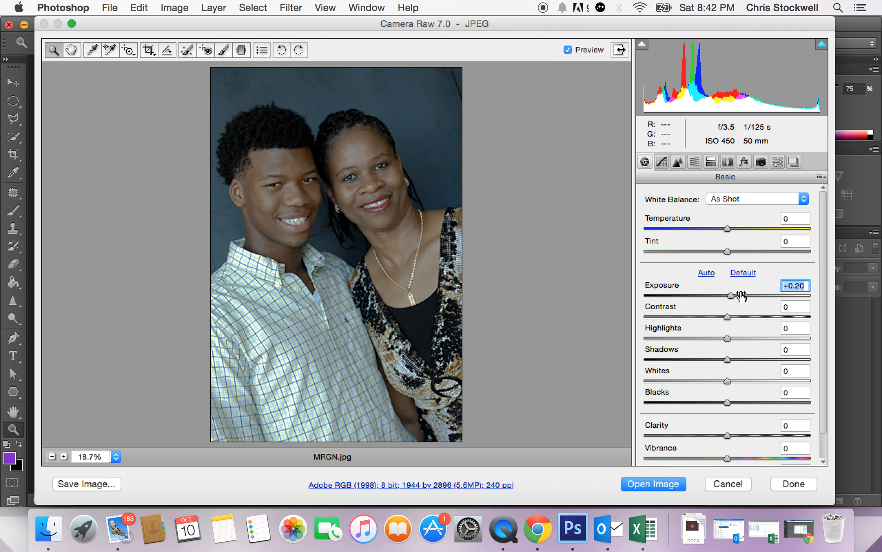
drag(731, 299, 743, 295)
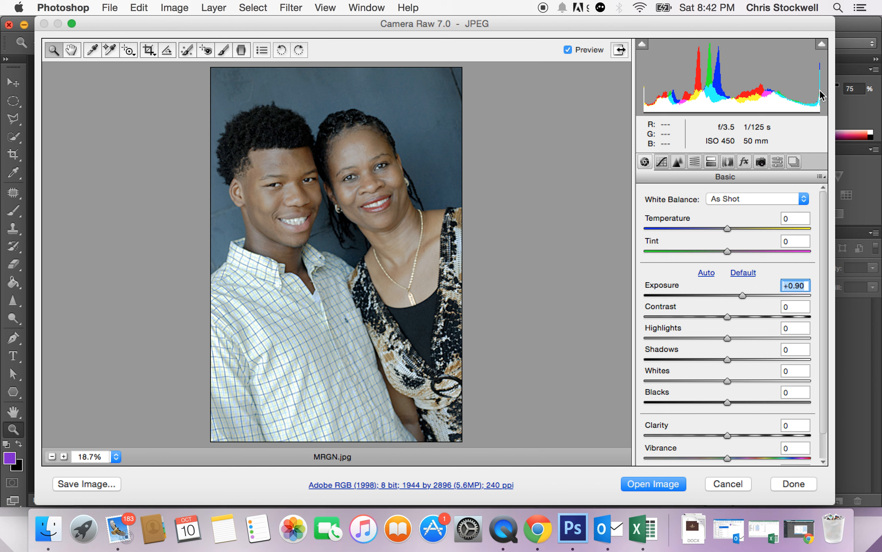
click(821, 45)
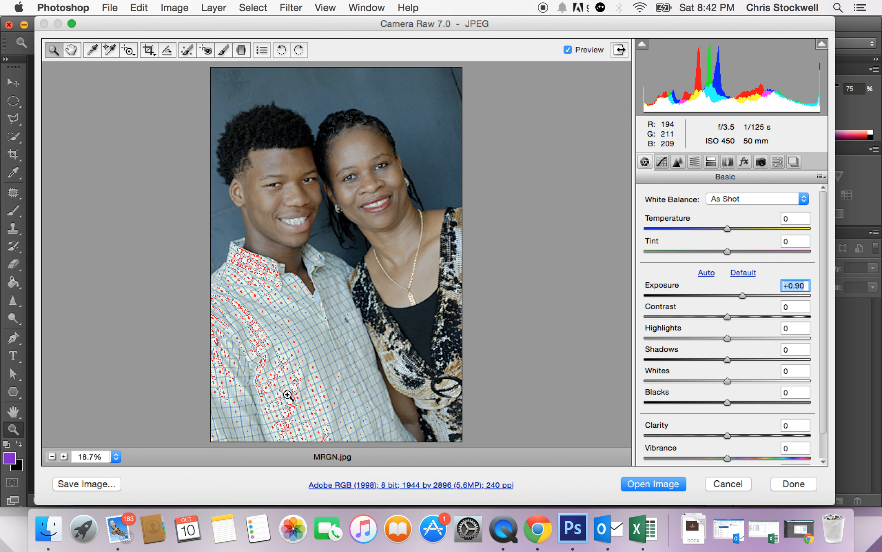
click(821, 44)
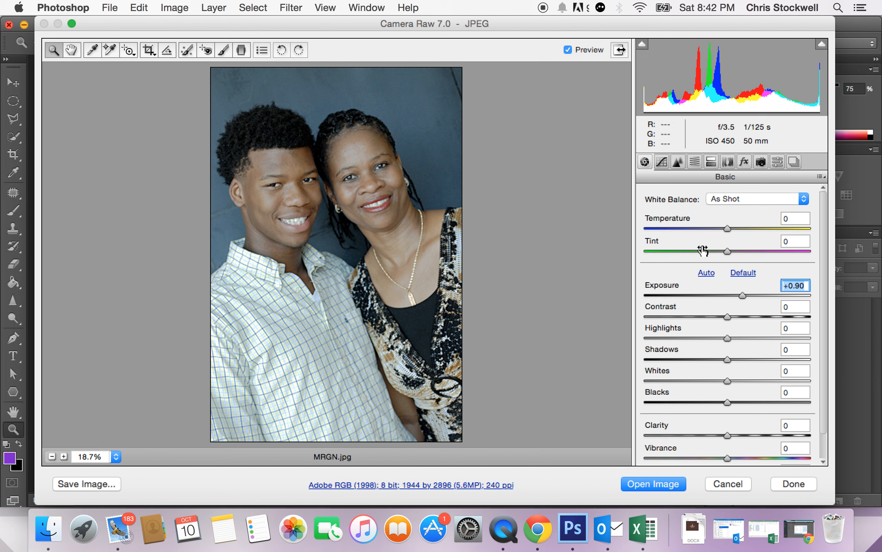
Correct the white balance by sampling a neutral area of the light checked shirt with the White Balance tool
mouse_move(729, 228)
mouse_down()
mouse_move(699, 229)
mouse_move(737, 233)
mouse_up()
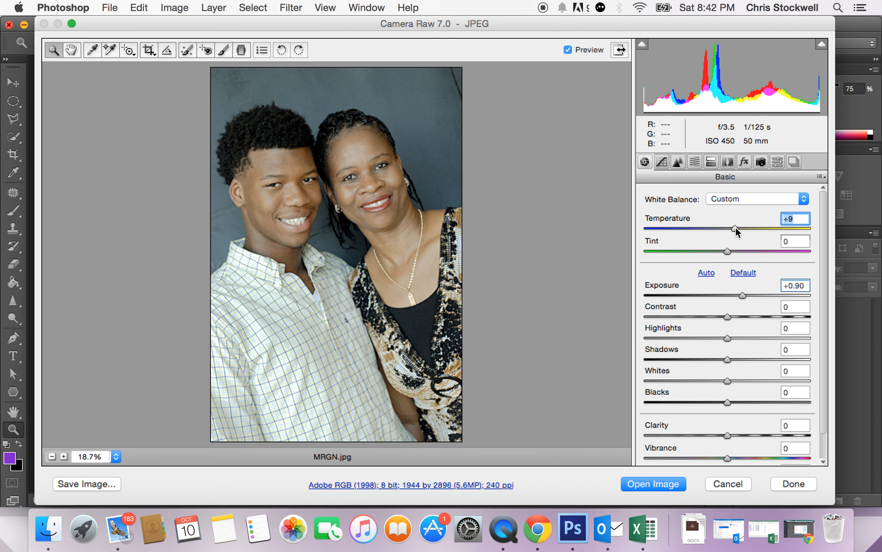
click(110, 47)
key(i)
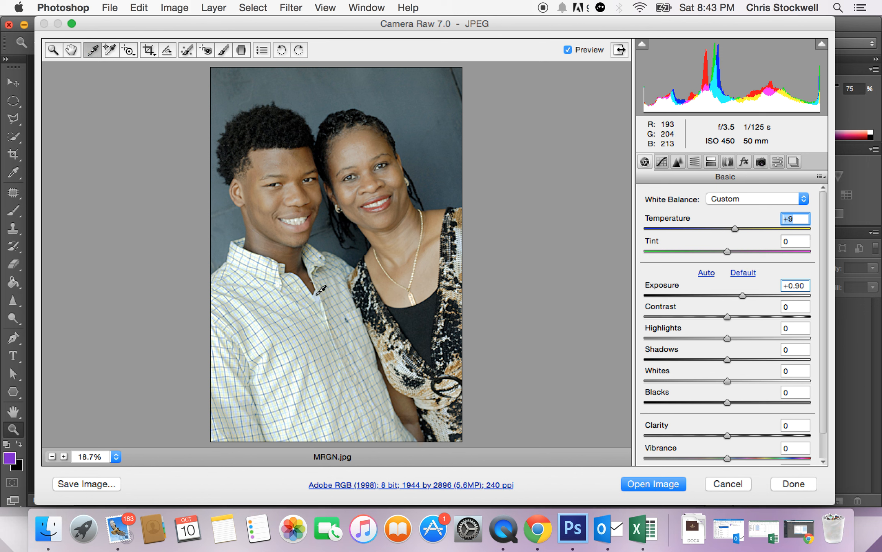
click(316, 294)
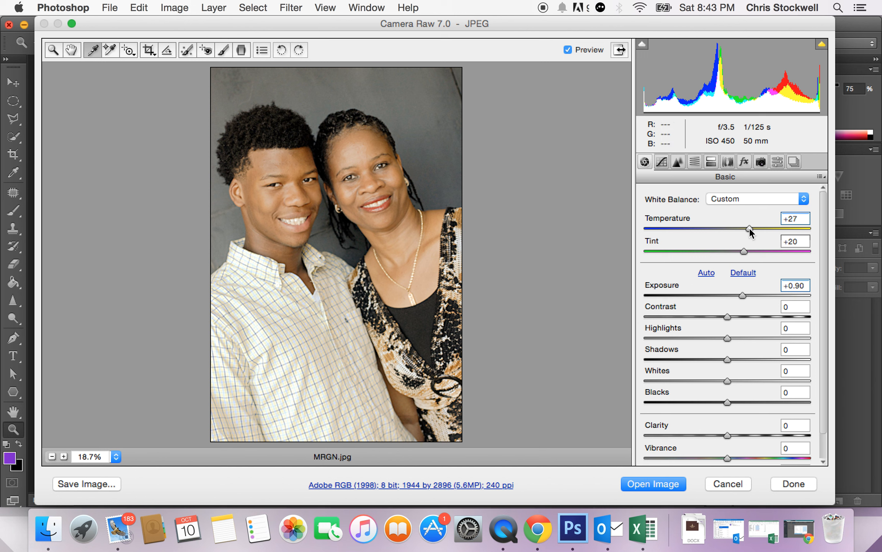
Fine-tune the white balance to a Temperature of +15 and a Tint of +18
drag(750, 227, 740, 228)
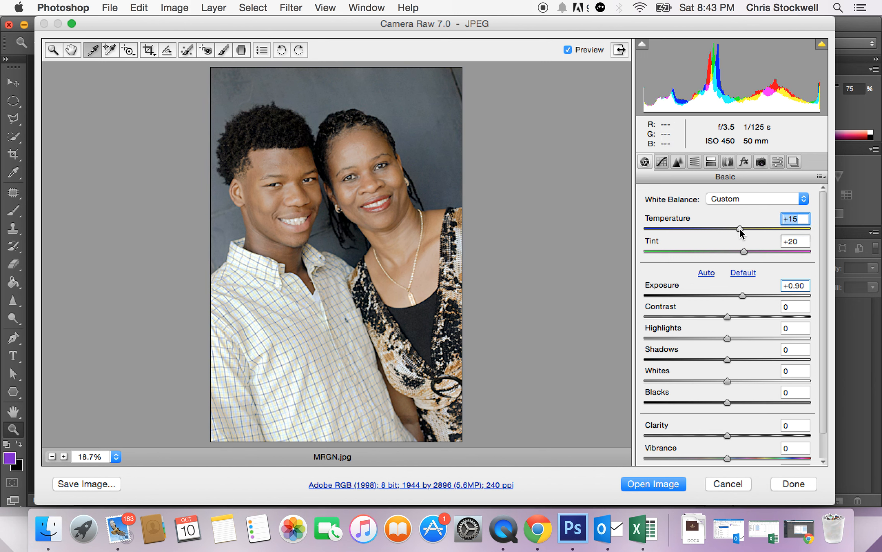
drag(744, 251, 738, 253)
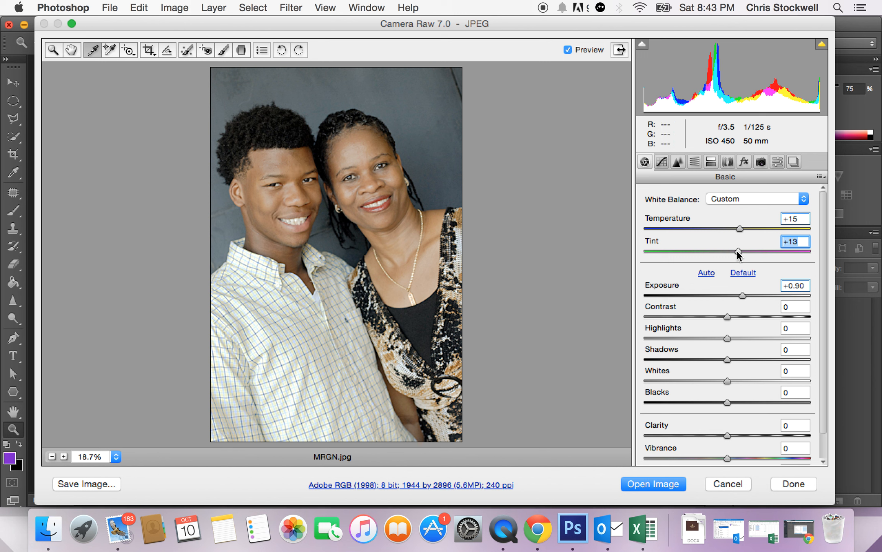
mouse_move(733, 252)
mouse_down()
mouse_move(711, 258)
mouse_move(731, 251)
mouse_up()
mouse_move(732, 249)
mouse_down()
mouse_move(781, 239)
mouse_move(708, 242)
mouse_move(740, 243)
mouse_up()
Test stronger contrast up to +78 and set Contrast to +24
mouse_move(727, 316)
mouse_down()
mouse_move(760, 305)
mouse_move(661, 308)
mouse_move(740, 319)
mouse_up()
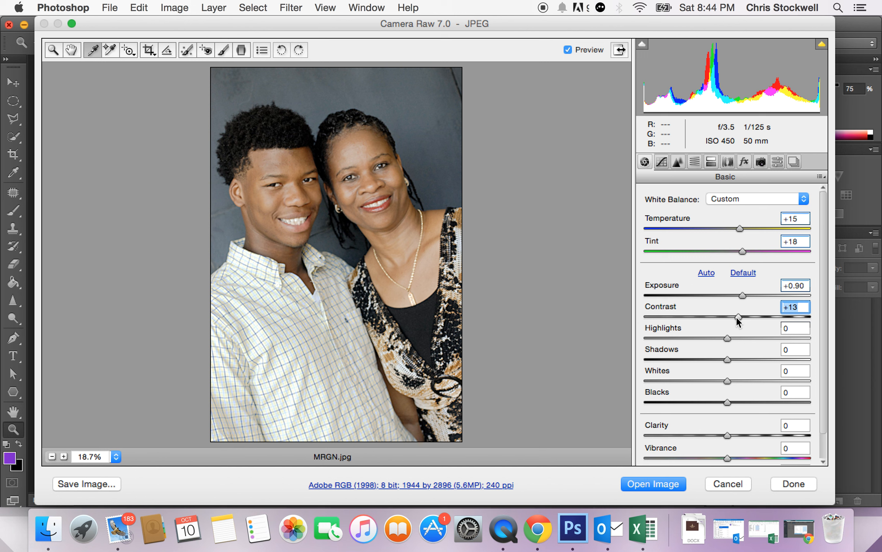
drag(737, 318, 791, 310)
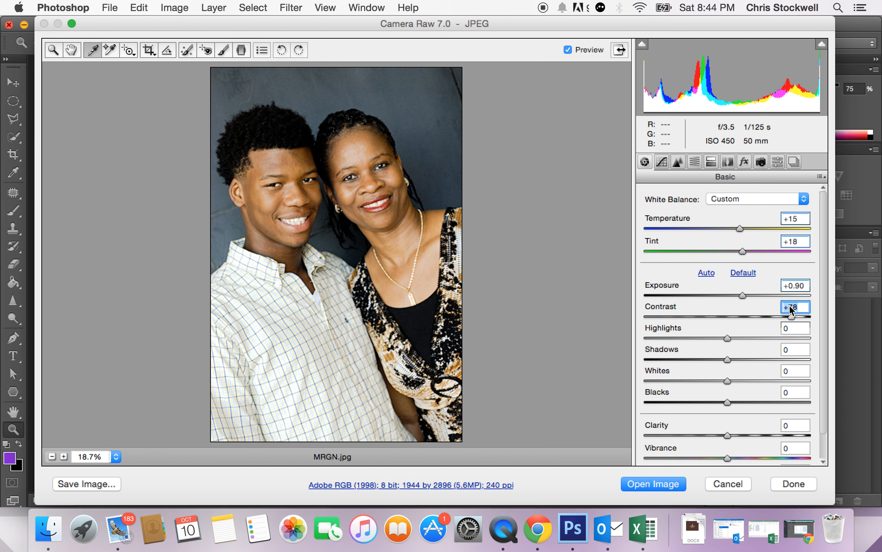
drag(789, 306, 745, 311)
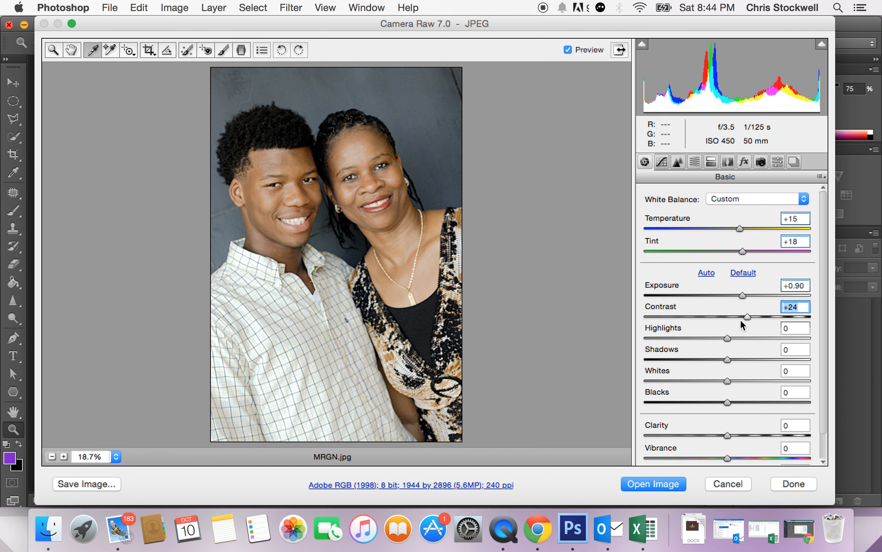
Turn on the highlight clipping warning, then set Highlights to -74 and Shadows to +24
drag(726, 339, 699, 339)
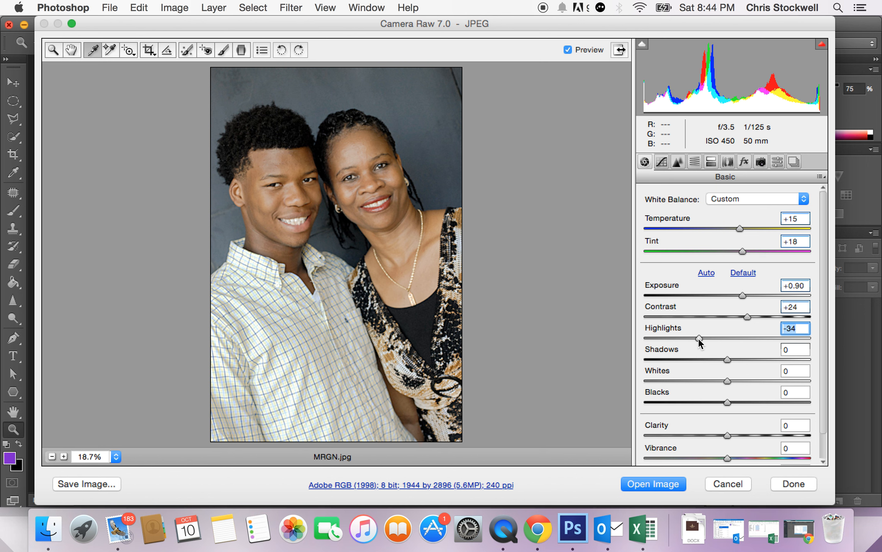
click(822, 44)
drag(698, 338, 657, 339)
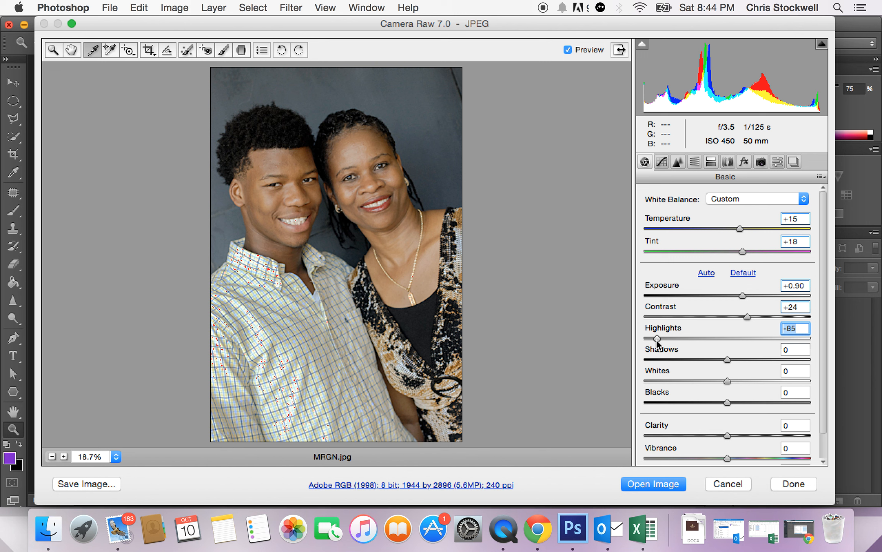
drag(657, 341, 666, 340)
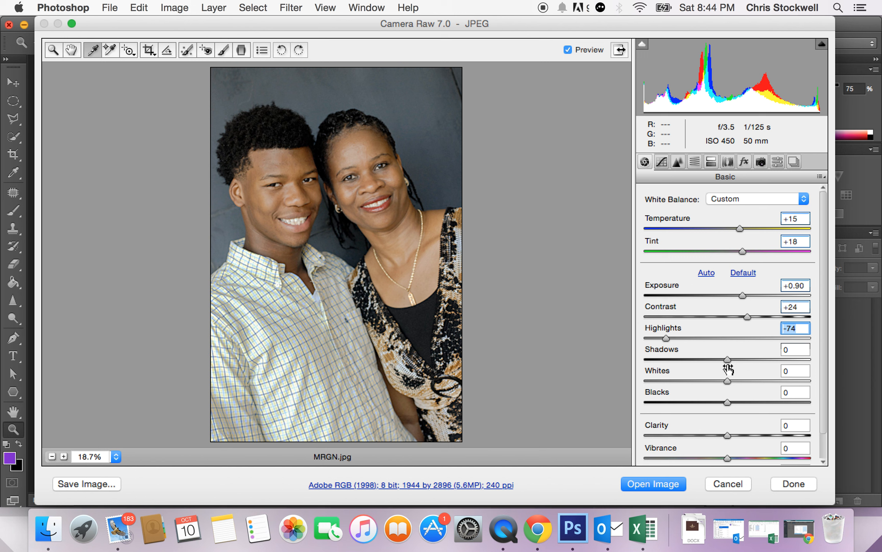
mouse_move(727, 359)
mouse_down()
mouse_move(698, 369)
mouse_move(784, 355)
mouse_move(711, 364)
mouse_up()
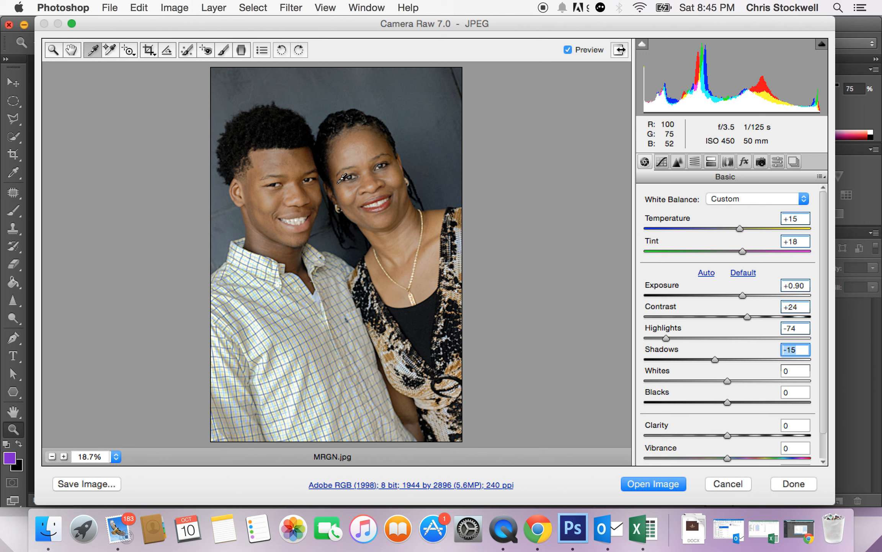
drag(715, 356, 750, 354)
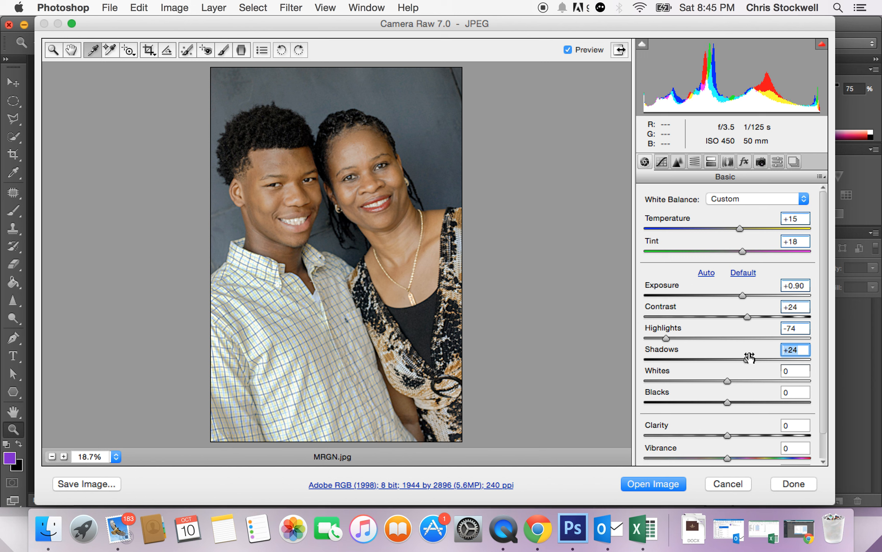
Set Whites to +1 and Blacks to -24
click(729, 380)
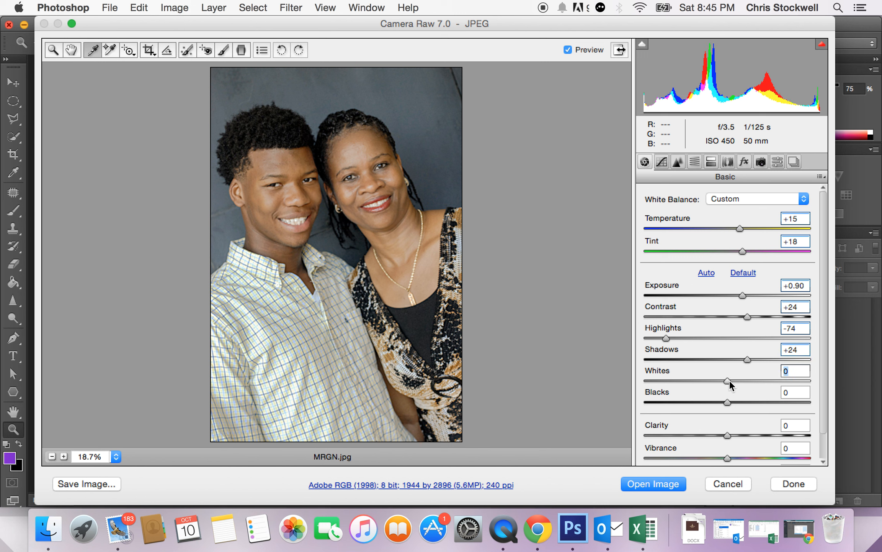
drag(729, 380, 666, 380)
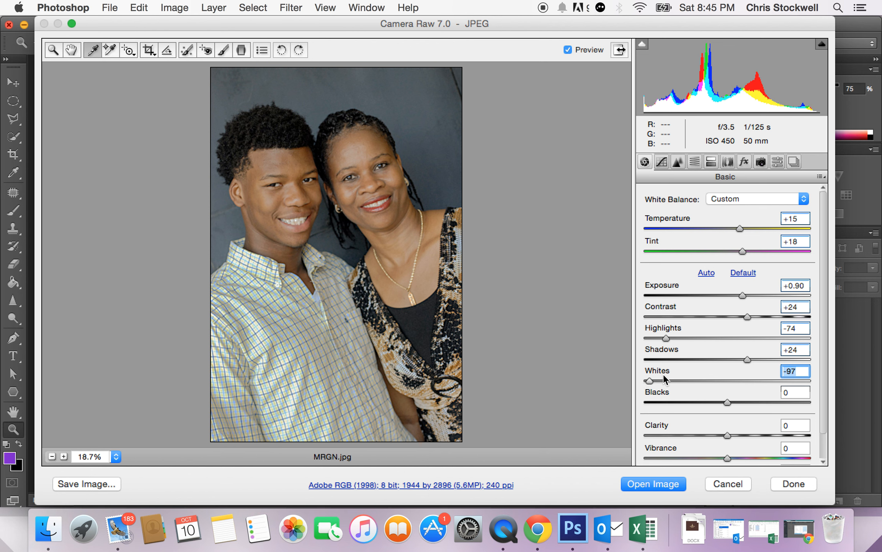
drag(724, 378, 729, 379)
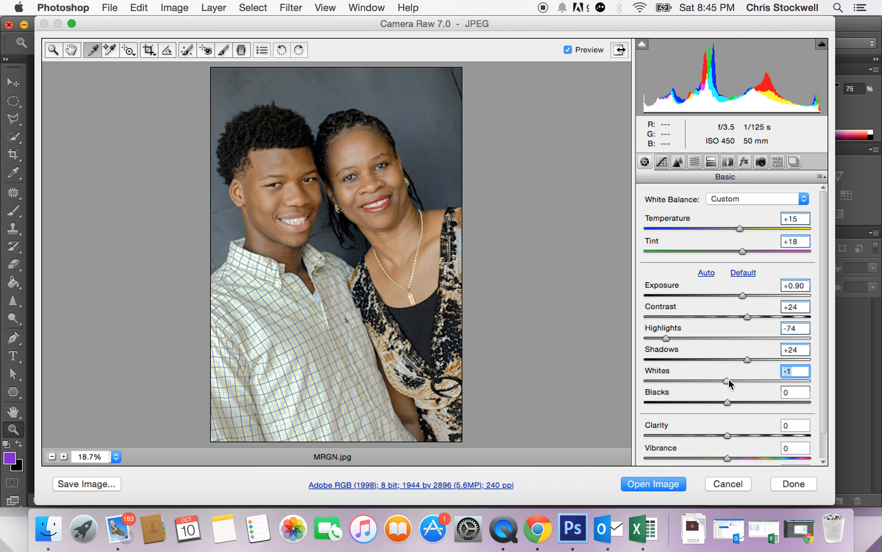
drag(729, 408, 705, 399)
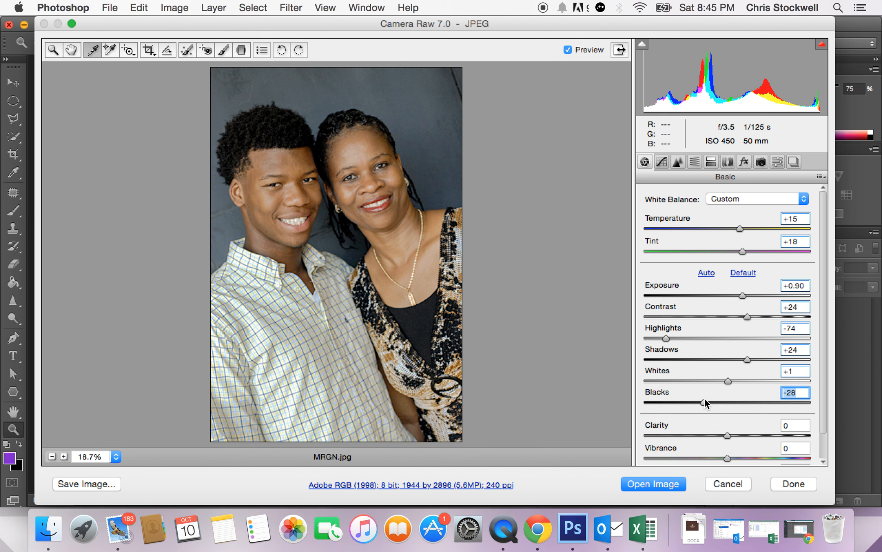
drag(706, 402, 708, 401)
Try Clarity values of -68, +78 and +91, then return Clarity to 0
drag(728, 434, 672, 437)
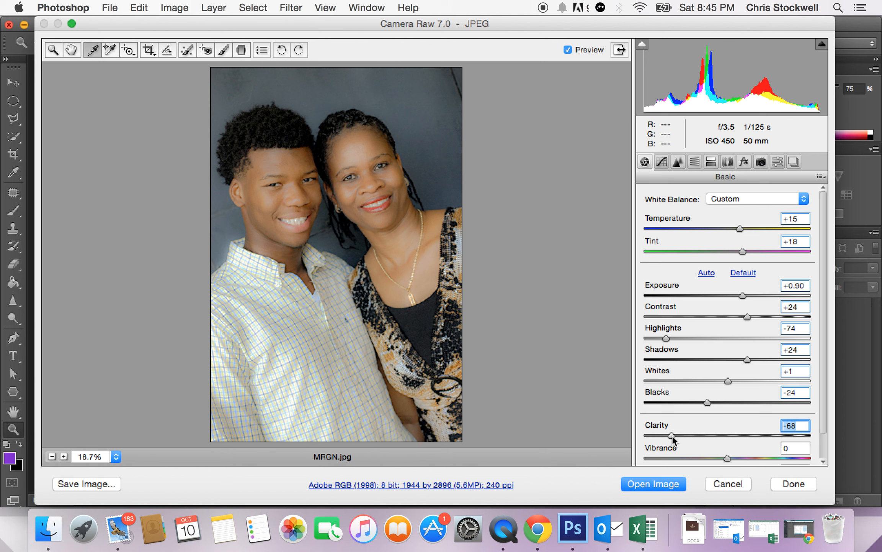
drag(682, 435, 661, 442)
drag(662, 444, 792, 433)
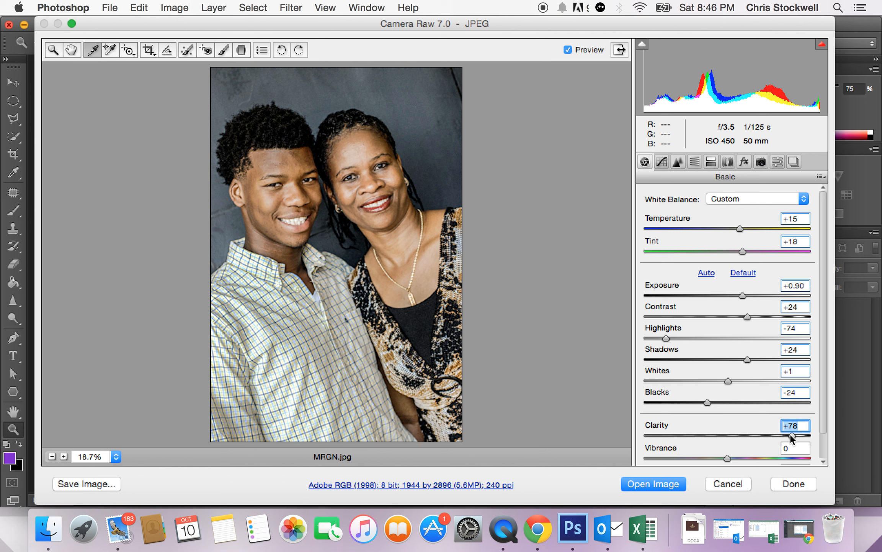
drag(797, 434, 730, 437)
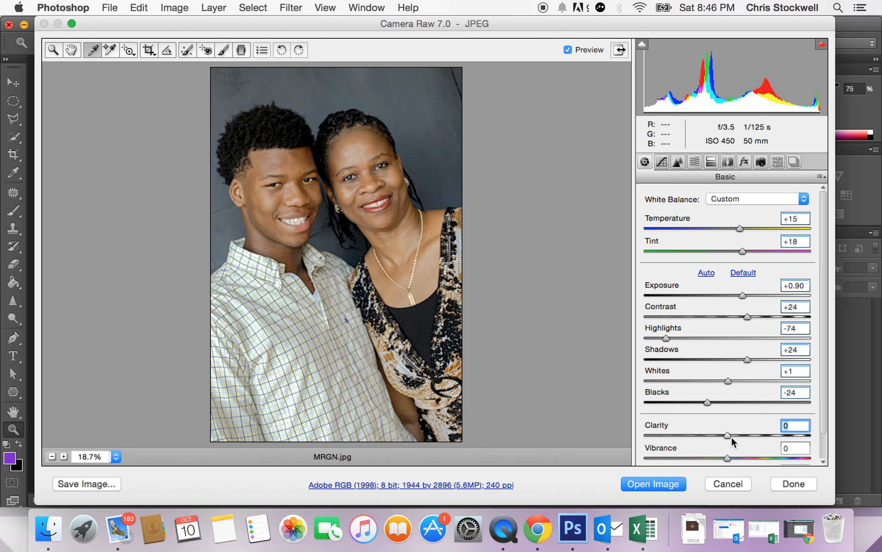
drag(728, 435, 803, 433)
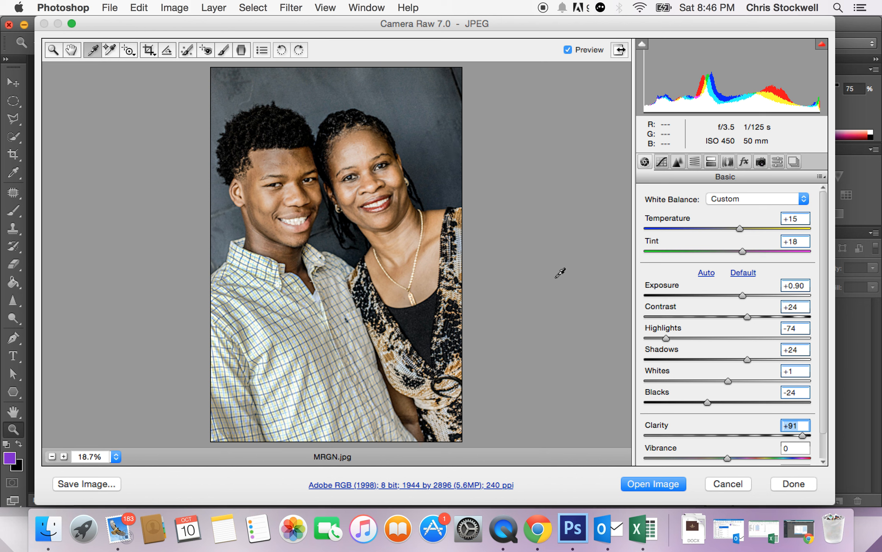
drag(801, 434, 727, 438)
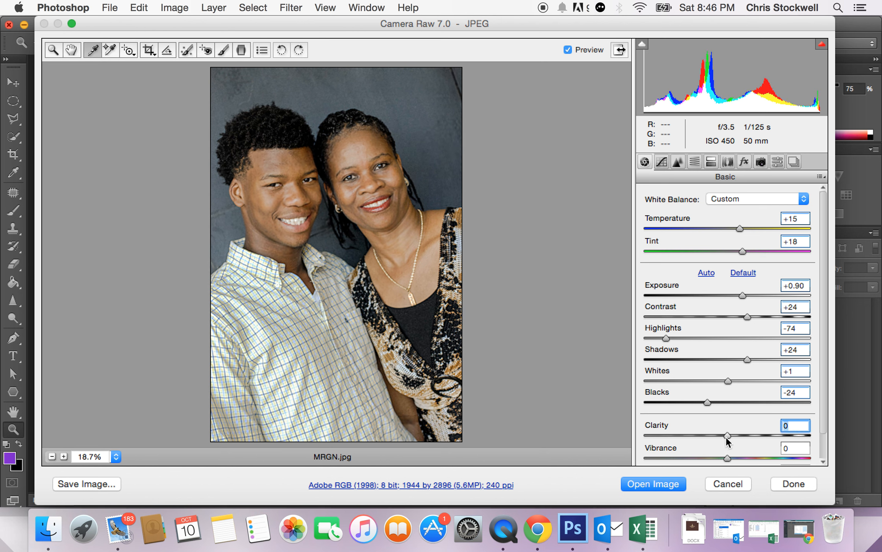
scroll(745, 450, down, 2)
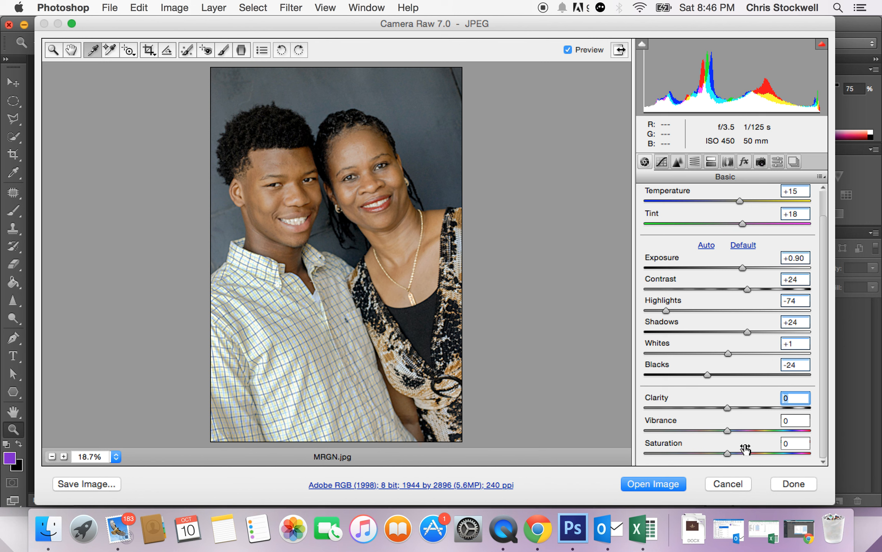
mouse_move(727, 431)
mouse_down()
mouse_move(762, 430)
mouse_move(731, 453)
mouse_move(770, 450)
mouse_move(726, 452)
mouse_move(744, 429)
mouse_move(689, 453)
mouse_move(638, 454)
mouse_move(726, 453)
mouse_move(726, 430)
mouse_up()
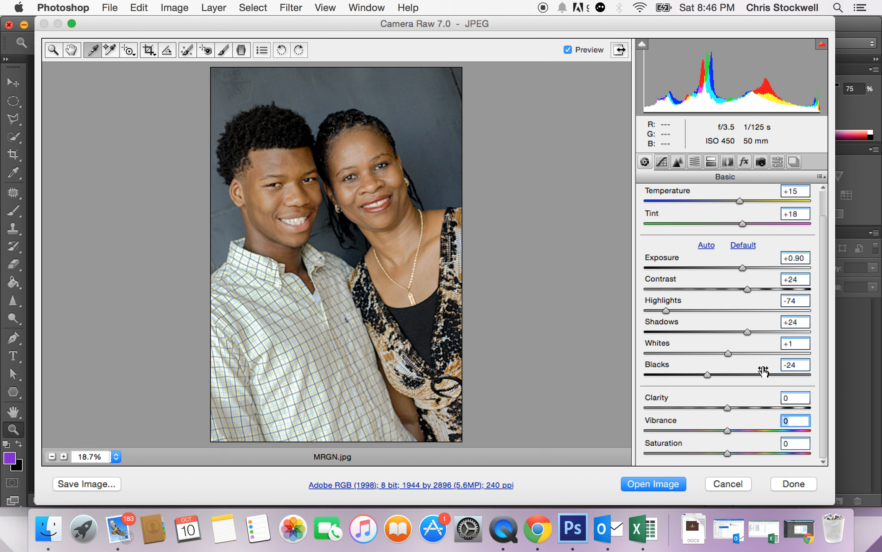
scroll(822, 312, up, 3)
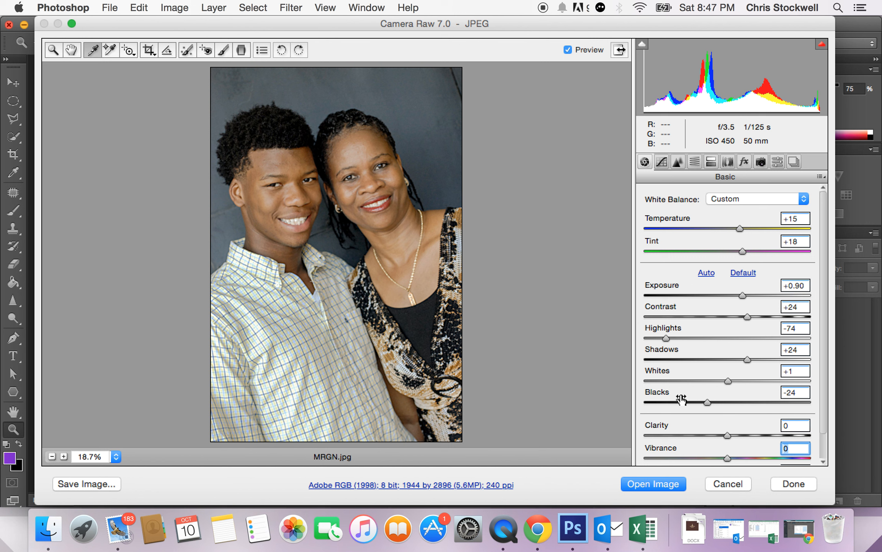
Zoom in on the two faces to 33.3% to inspect the adjustments
click(53, 50)
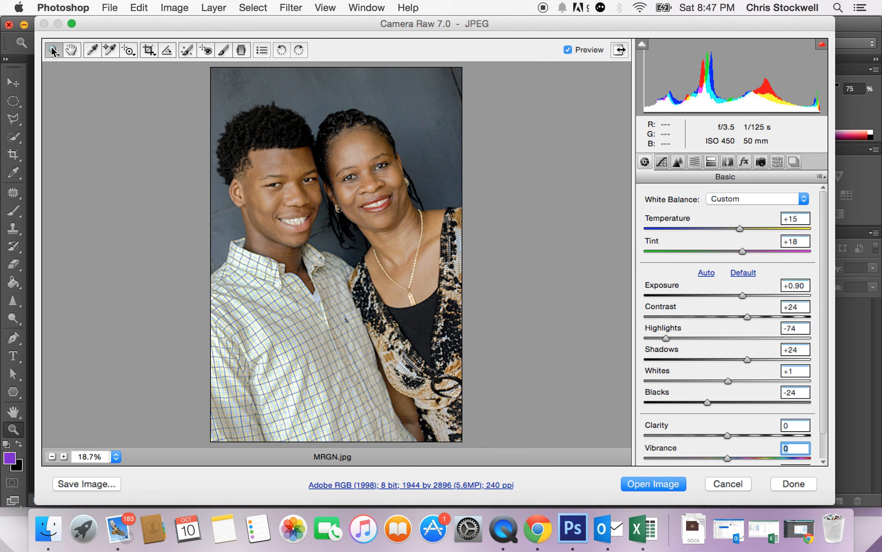
click(358, 183)
click(342, 215)
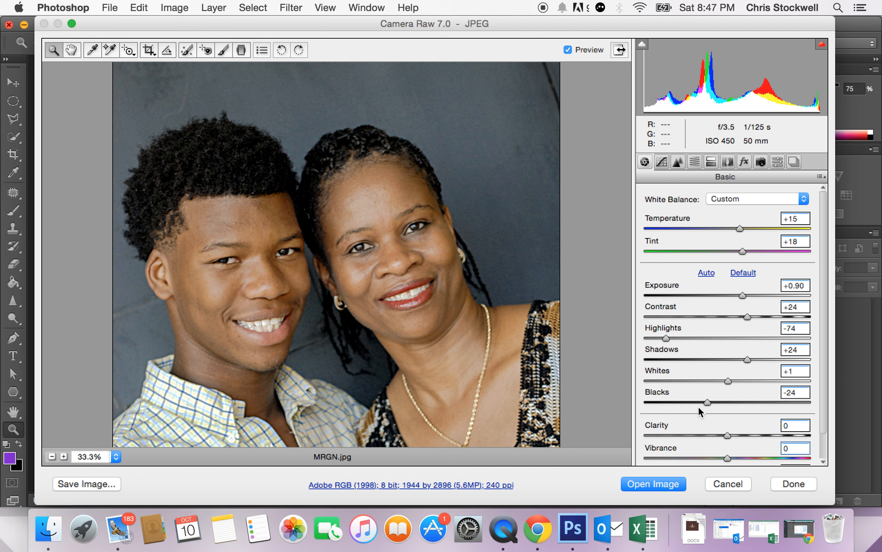
Start a new Adjustment Brush adjustment with Clarity at 0 and Exposure at +4.00
click(223, 50)
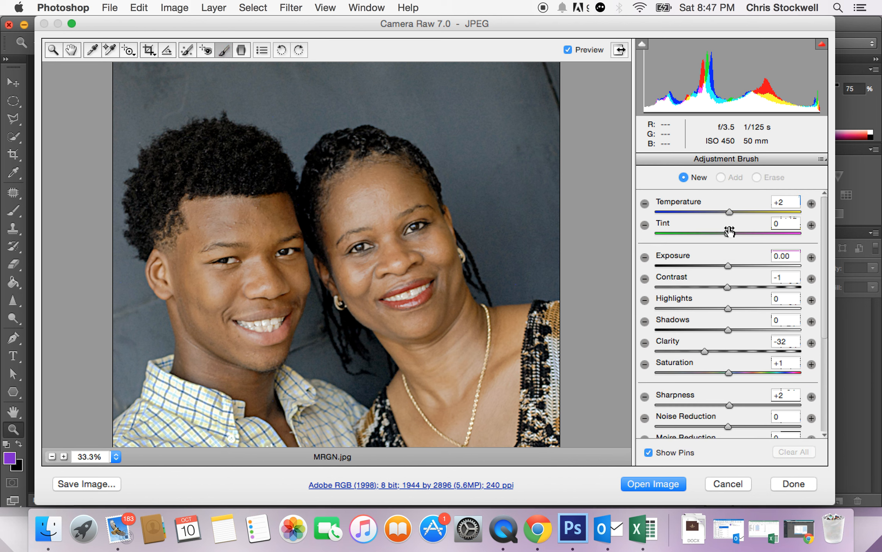
drag(705, 350, 730, 348)
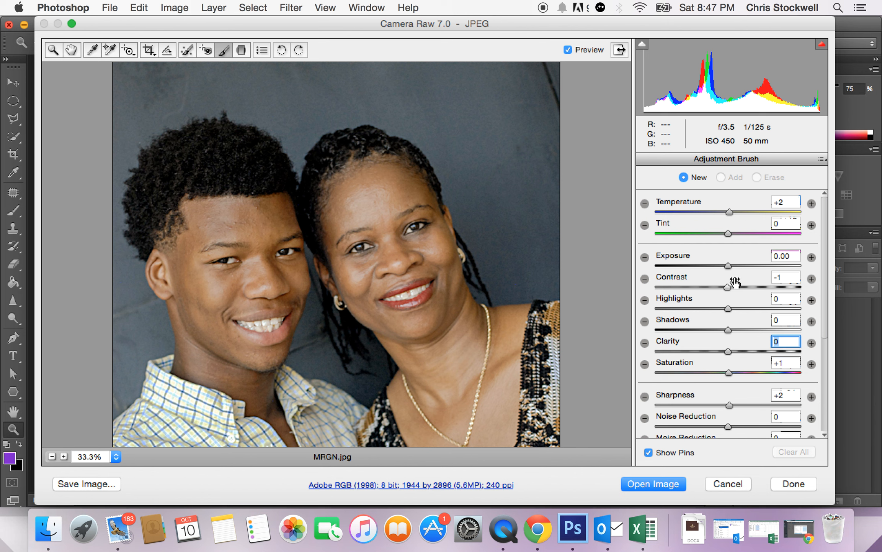
drag(729, 265, 806, 270)
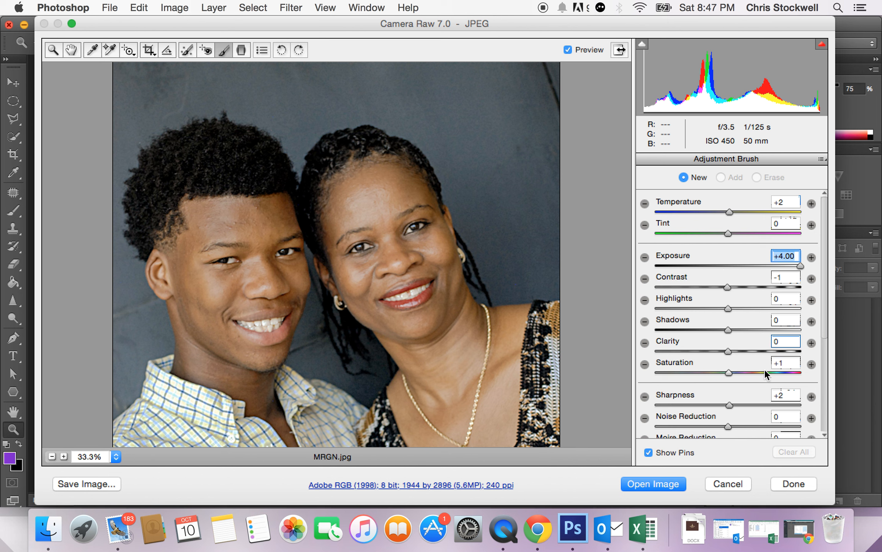
Set the adjustment brush to Size 6 and Feather 49
scroll(764, 369, down, 3)
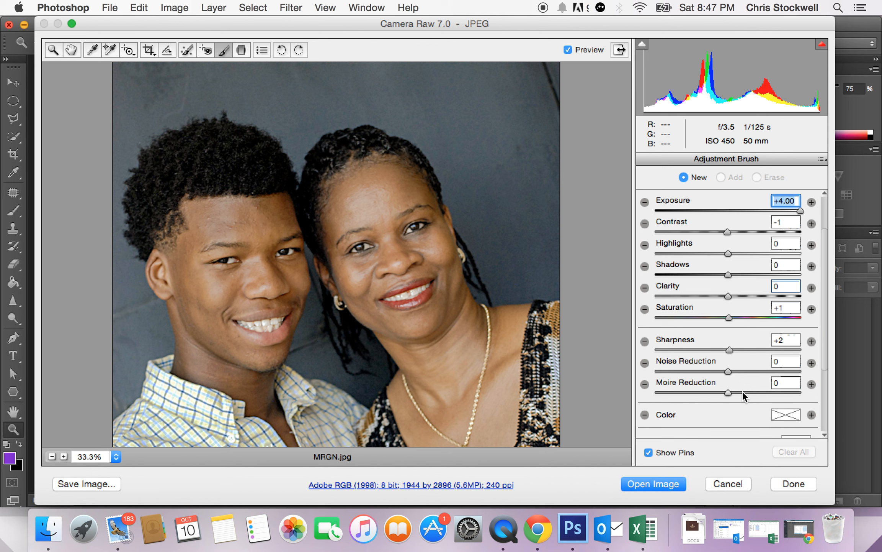
scroll(796, 412, down, 1)
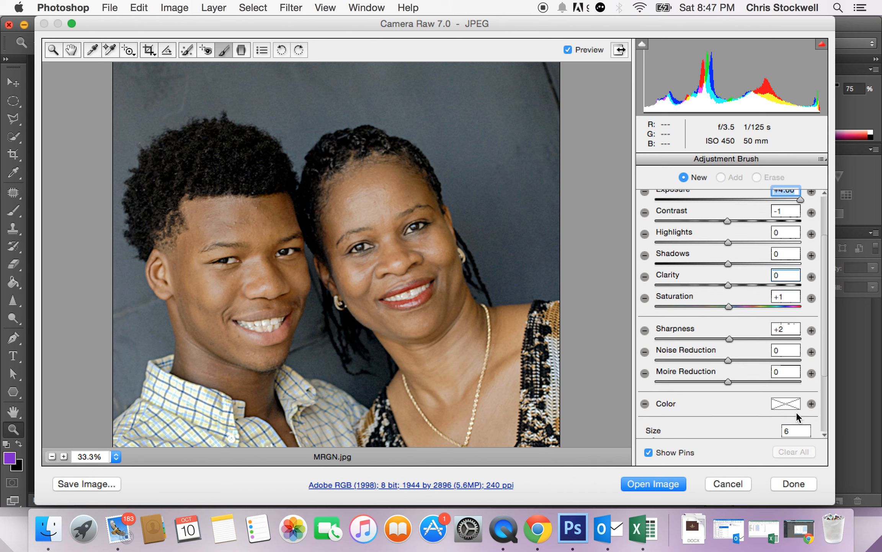
scroll(797, 386, down, 6)
click(656, 351)
drag(672, 350, 716, 352)
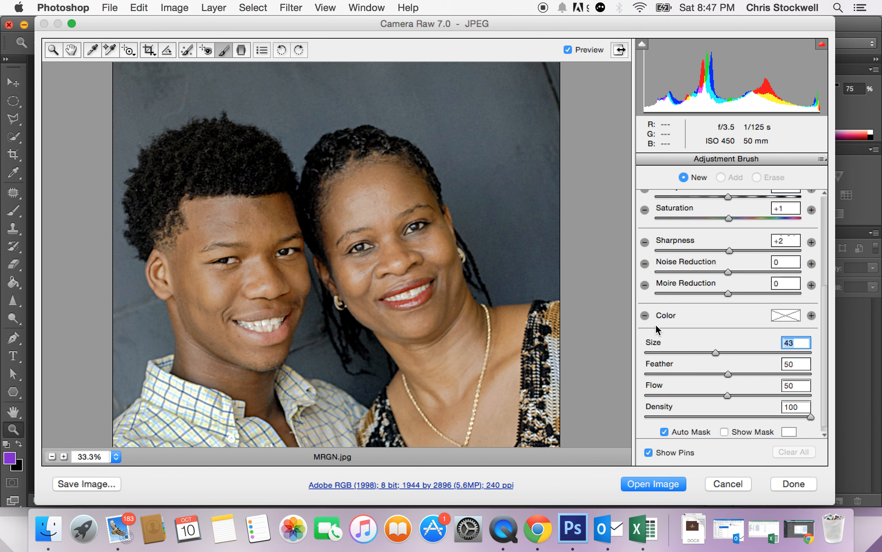
drag(716, 352, 668, 353)
drag(660, 352, 653, 350)
drag(727, 376, 808, 374)
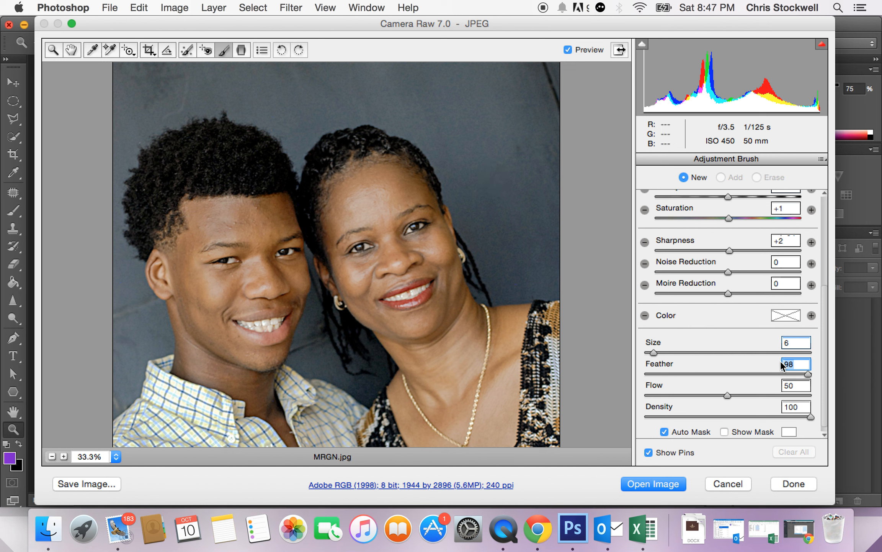
drag(810, 374, 727, 374)
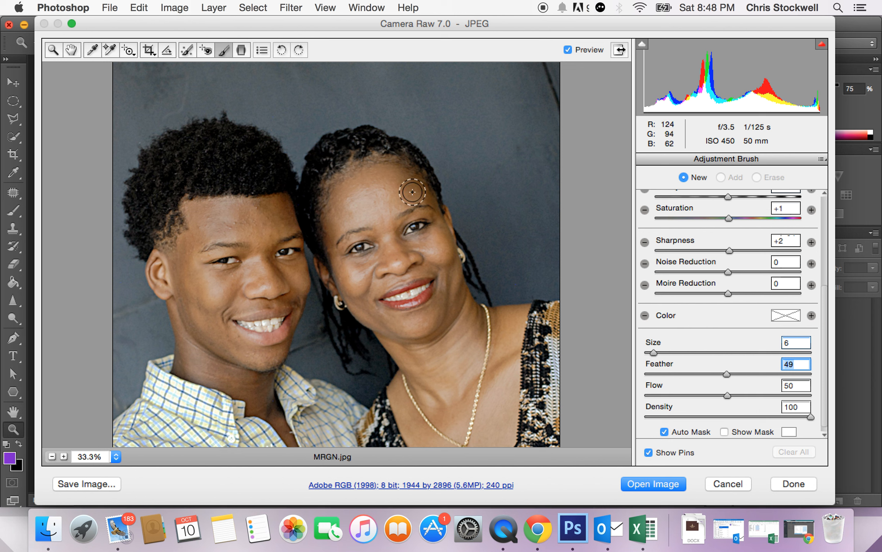
Paint the brush adjustment over the skin of the woman's face, neck and chest with Auto Mask on
mouse_move(418, 192)
mouse_down()
mouse_move(379, 174)
mouse_move(346, 195)
mouse_move(355, 175)
mouse_move(332, 231)
mouse_move(348, 284)
mouse_move(373, 318)
mouse_move(426, 327)
mouse_move(439, 320)
mouse_move(451, 289)
mouse_move(440, 218)
mouse_move(425, 203)
mouse_move(414, 200)
mouse_move(389, 228)
mouse_move(397, 228)
mouse_move(397, 247)
mouse_move(426, 240)
mouse_move(352, 266)
mouse_move(378, 262)
mouse_move(388, 249)
mouse_move(384, 227)
mouse_move(338, 237)
mouse_move(353, 214)
mouse_move(388, 196)
mouse_move(356, 195)
mouse_move(334, 224)
mouse_move(359, 205)
mouse_move(394, 262)
mouse_move(380, 281)
mouse_move(438, 270)
mouse_move(443, 290)
mouse_move(409, 319)
mouse_up()
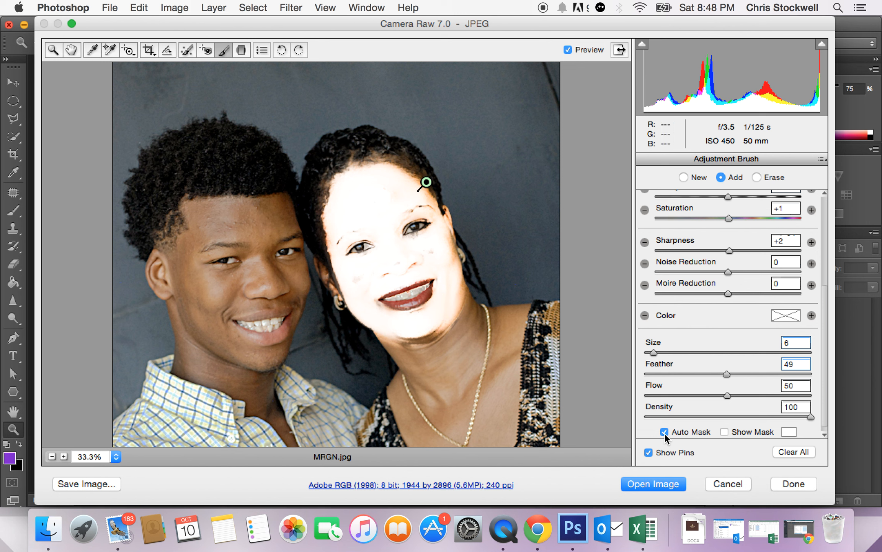
mouse_move(385, 325)
mouse_down()
mouse_move(429, 390)
mouse_move(407, 335)
mouse_move(428, 359)
mouse_move(439, 363)
mouse_move(425, 334)
mouse_move(457, 357)
mouse_move(457, 291)
mouse_move(465, 324)
mouse_move(458, 290)
mouse_move(468, 326)
mouse_move(474, 316)
mouse_move(498, 322)
mouse_move(524, 314)
mouse_move(508, 331)
mouse_move(508, 428)
mouse_move(508, 404)
mouse_up()
scroll(509, 404, down, 3)
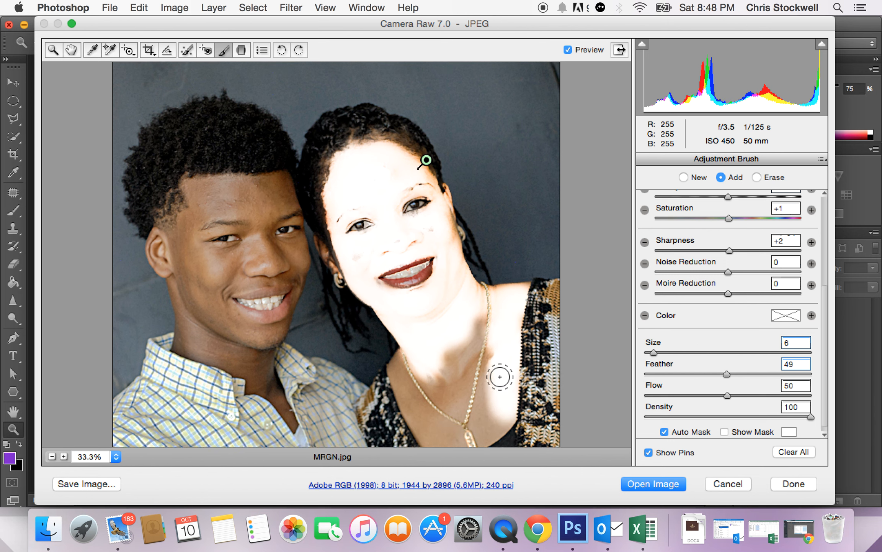
mouse_move(503, 400)
mouse_down()
mouse_move(484, 418)
mouse_move(435, 413)
mouse_move(409, 361)
mouse_move(407, 334)
mouse_move(401, 345)
mouse_move(417, 334)
mouse_move(433, 339)
mouse_move(436, 396)
mouse_move(495, 386)
mouse_move(519, 349)
mouse_move(477, 311)
mouse_move(462, 330)
mouse_move(497, 291)
mouse_move(488, 284)
mouse_move(436, 349)
mouse_move(468, 339)
mouse_move(494, 351)
mouse_move(454, 271)
mouse_move(433, 191)
mouse_up()
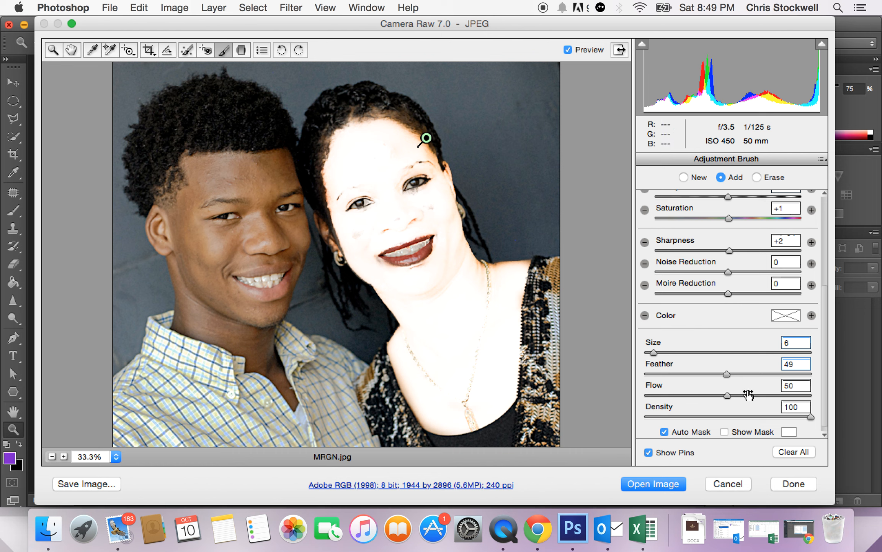
Set the painted adjustment's Exposure to -0.05 and its Clarity to -21 to soften the skin
scroll(733, 264, up, 5)
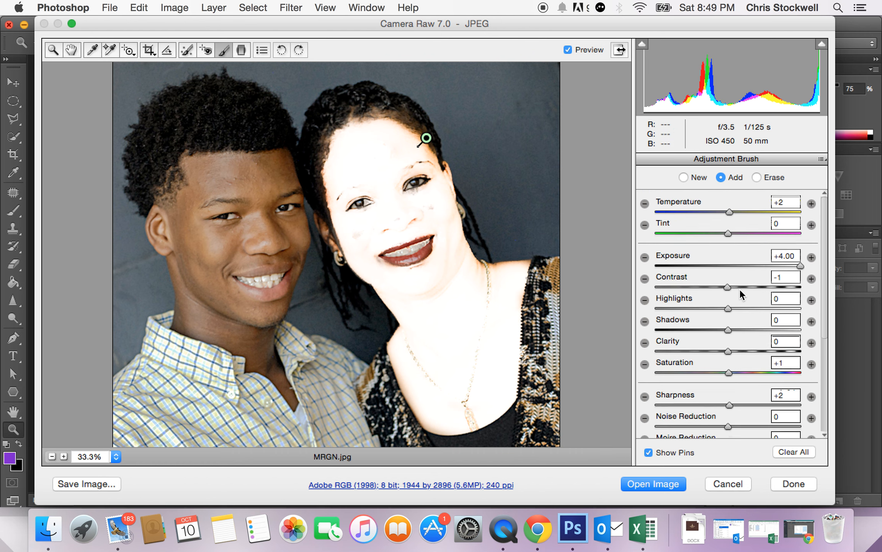
drag(801, 267, 727, 268)
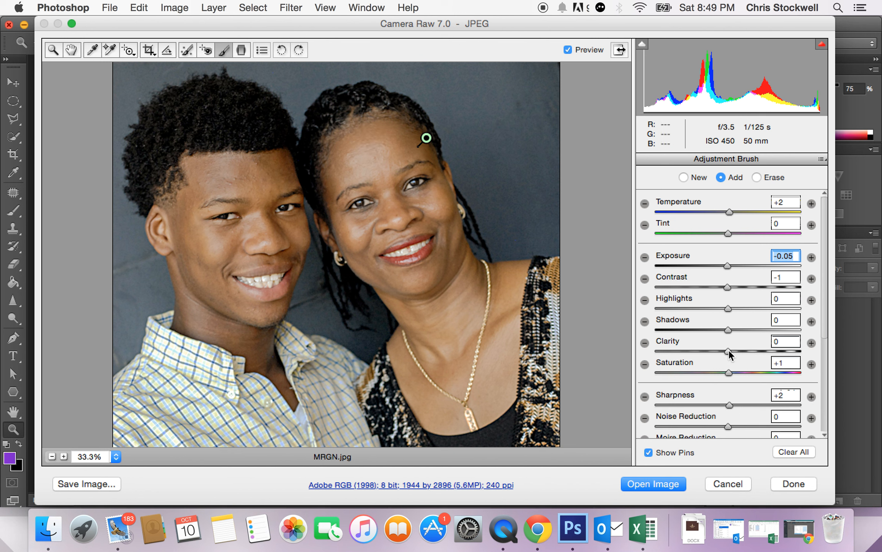
drag(728, 349, 678, 360)
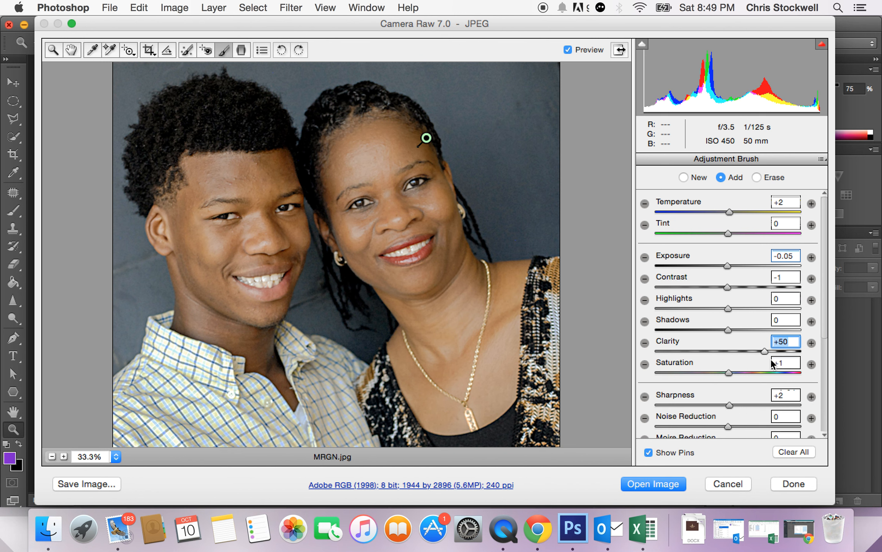
text(-3)
key(Return)
drag(727, 361, 714, 359)
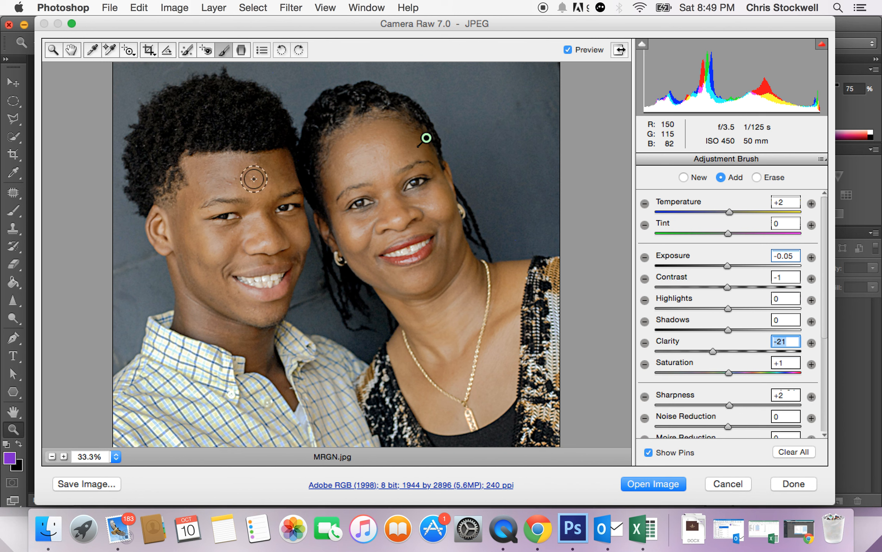
Paint the same skin-softening adjustment over the young man's face and neck, then fit the whole photo in view
mouse_move(260, 172)
mouse_down()
mouse_move(231, 175)
mouse_move(264, 163)
mouse_move(236, 175)
mouse_move(273, 176)
mouse_move(213, 181)
mouse_move(281, 177)
mouse_move(257, 186)
mouse_move(220, 174)
mouse_move(193, 189)
mouse_move(191, 222)
mouse_move(196, 249)
mouse_move(229, 252)
mouse_move(243, 236)
mouse_move(223, 245)
mouse_move(258, 224)
mouse_move(246, 233)
mouse_move(292, 231)
mouse_move(299, 240)
mouse_move(228, 250)
mouse_move(237, 253)
mouse_move(218, 273)
mouse_move(230, 302)
mouse_move(276, 311)
mouse_move(253, 309)
mouse_move(221, 278)
mouse_move(221, 260)
mouse_move(210, 281)
mouse_move(194, 257)
mouse_move(193, 273)
mouse_move(184, 259)
mouse_move(187, 296)
mouse_move(193, 331)
mouse_move(201, 314)
mouse_move(212, 337)
mouse_move(220, 331)
mouse_move(230, 345)
mouse_move(232, 329)
mouse_move(250, 357)
mouse_move(260, 336)
mouse_move(285, 394)
mouse_up()
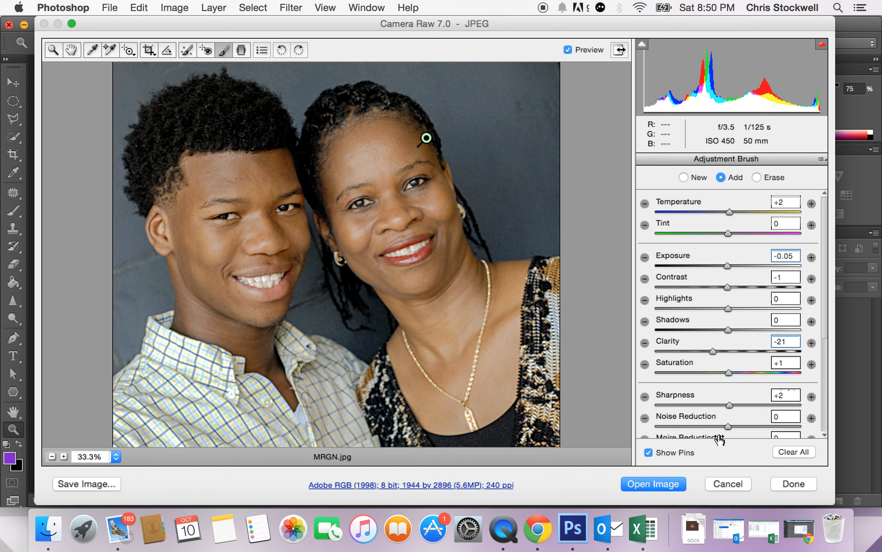
click(56, 51)
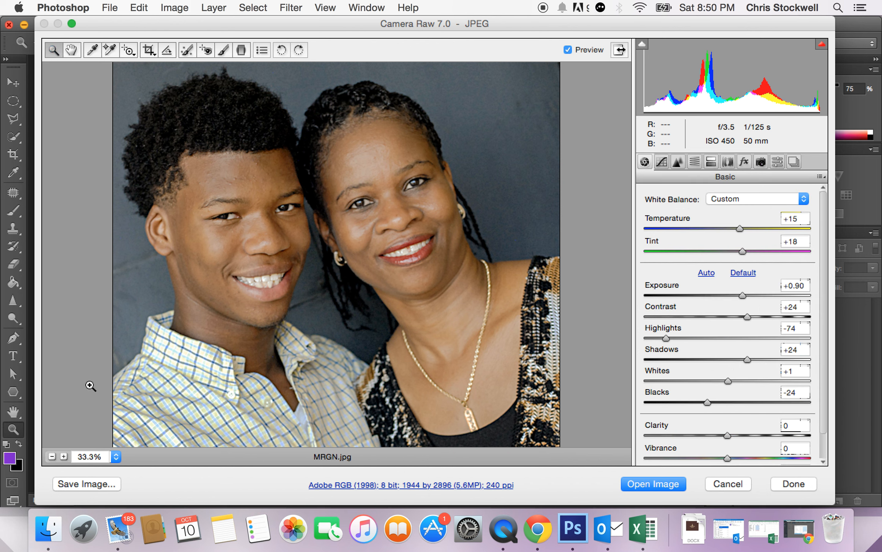
click(115, 456)
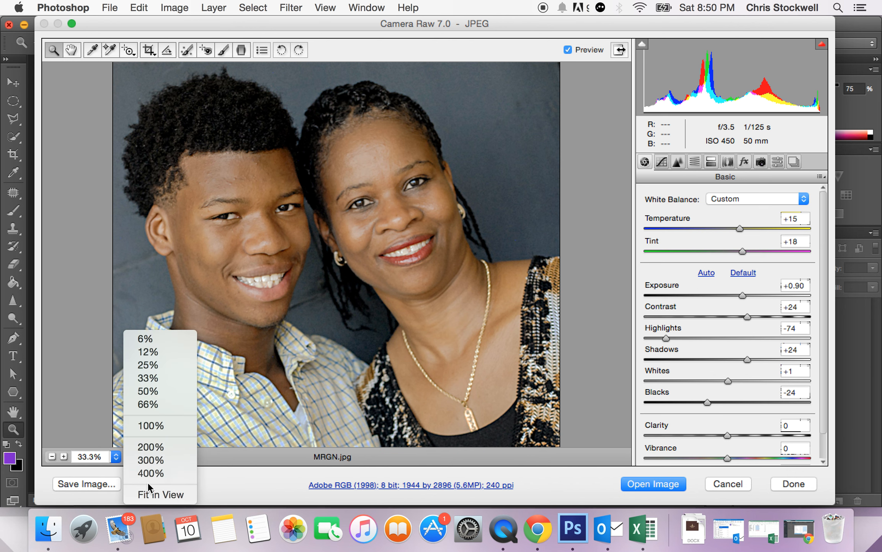
click(154, 494)
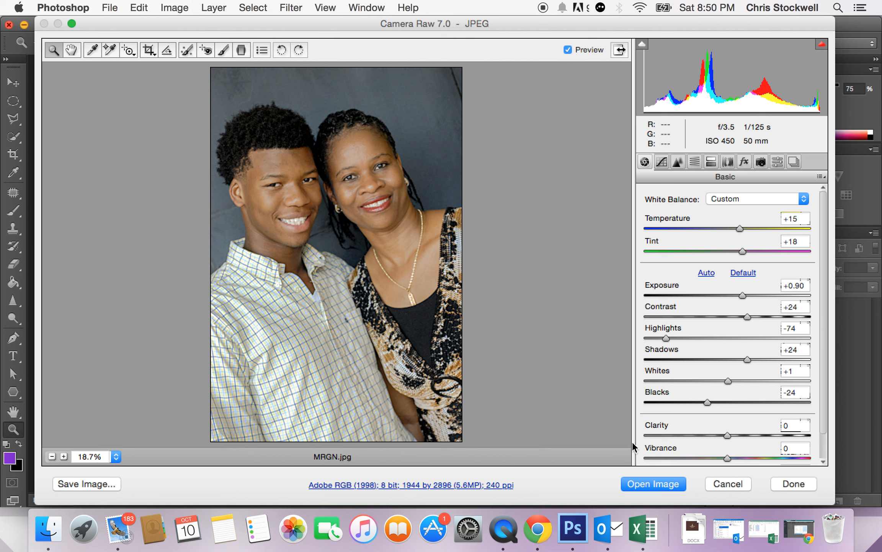
Open the adjusted image in Photoshop and duplicate the Background layer
click(653, 484)
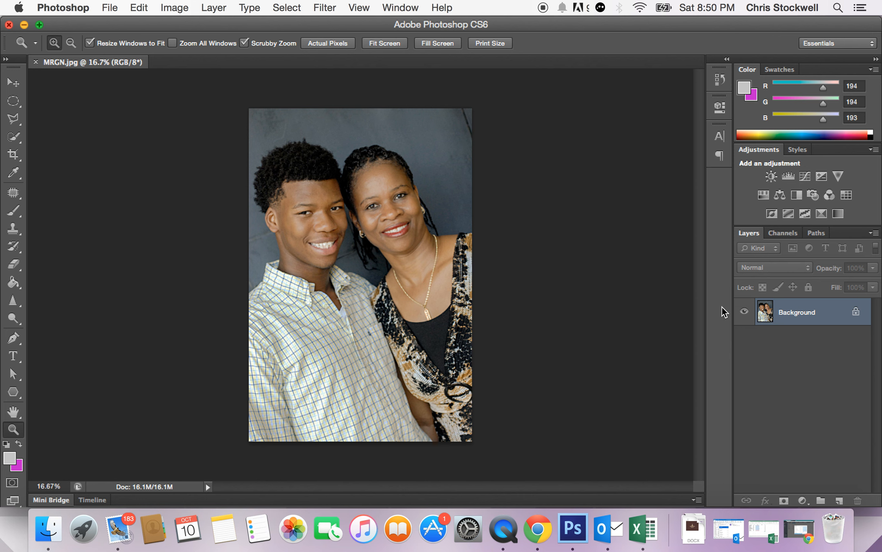
key(super+j)
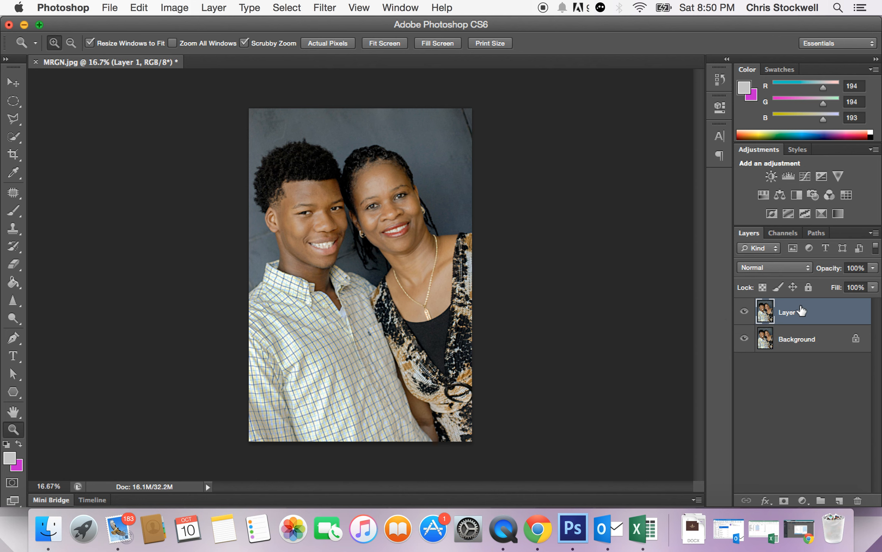
Sharpen the eyes on the duplicate layer with the Sharpen tool at 50% strength, and toggle the layer's visibility to compare
click(403, 204)
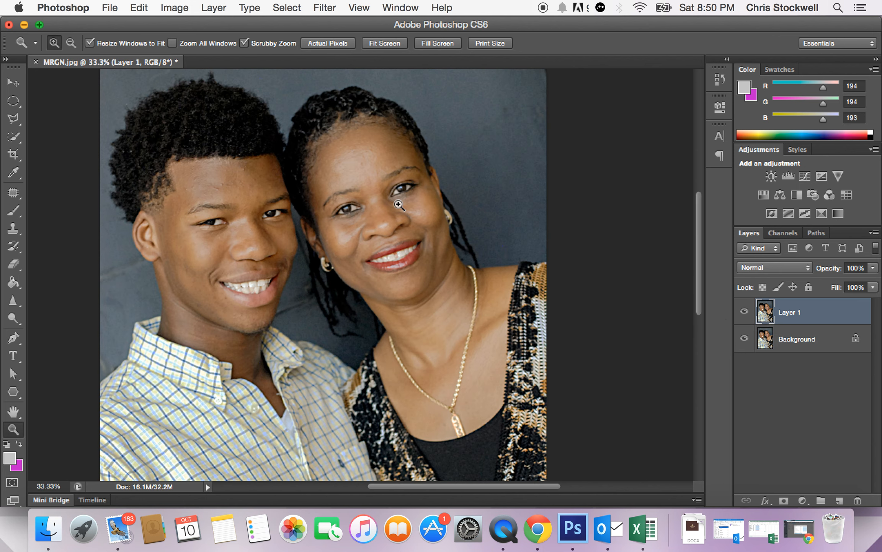
click(400, 203)
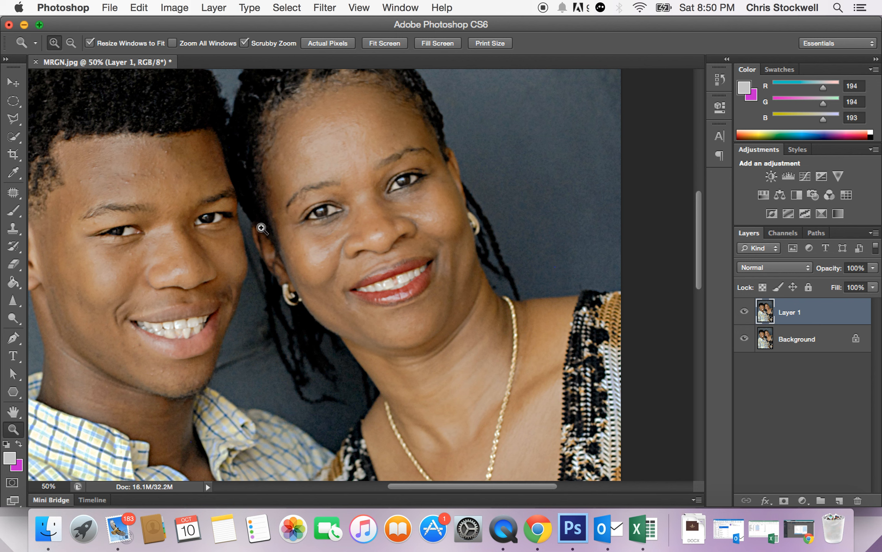
click(13, 301)
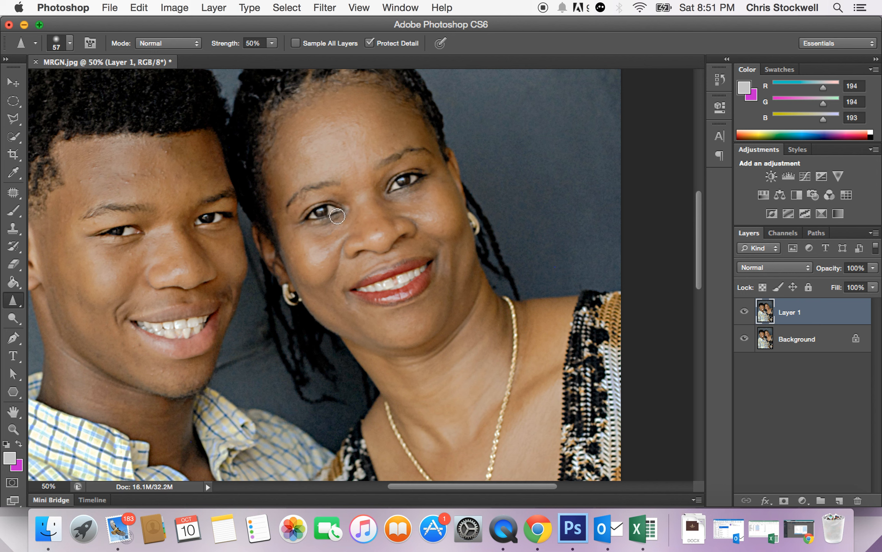
mouse_move(336, 213)
mouse_down()
mouse_move(282, 216)
mouse_move(331, 204)
mouse_up()
mouse_move(316, 222)
mouse_down()
mouse_move(295, 214)
mouse_move(338, 213)
mouse_up()
click(744, 311)
click(744, 312)
click(744, 312)
click(744, 312)
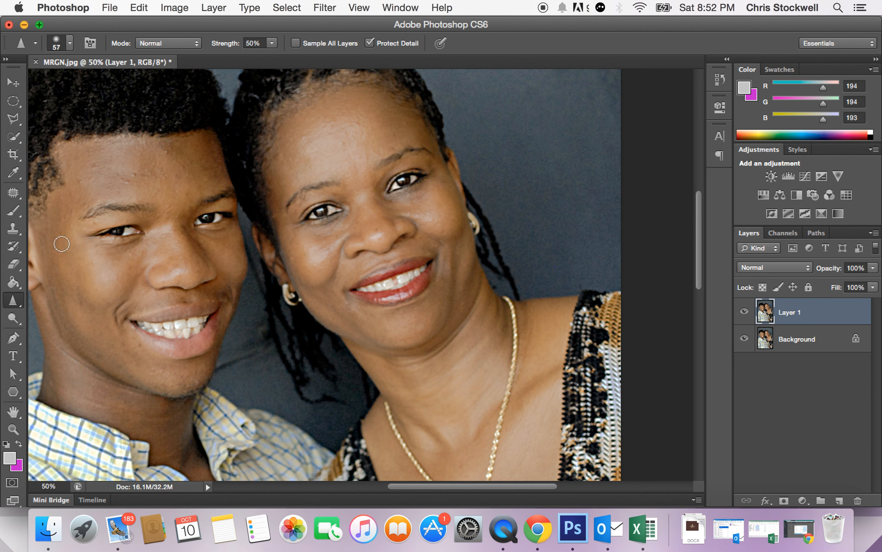
click(13, 300)
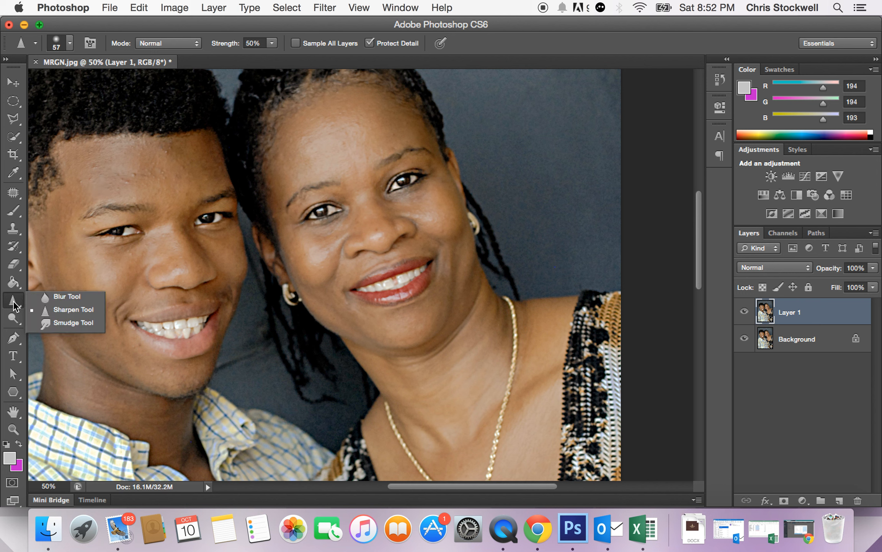
click(13, 318)
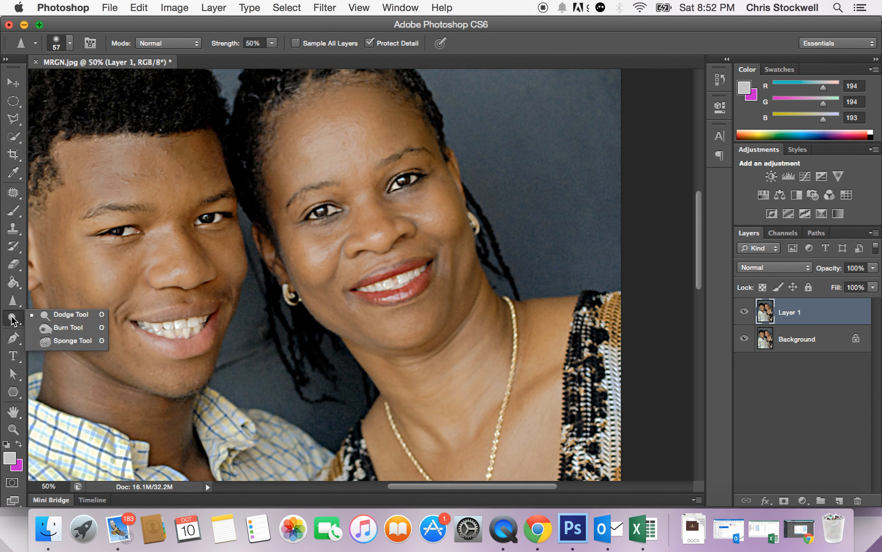
click(64, 341)
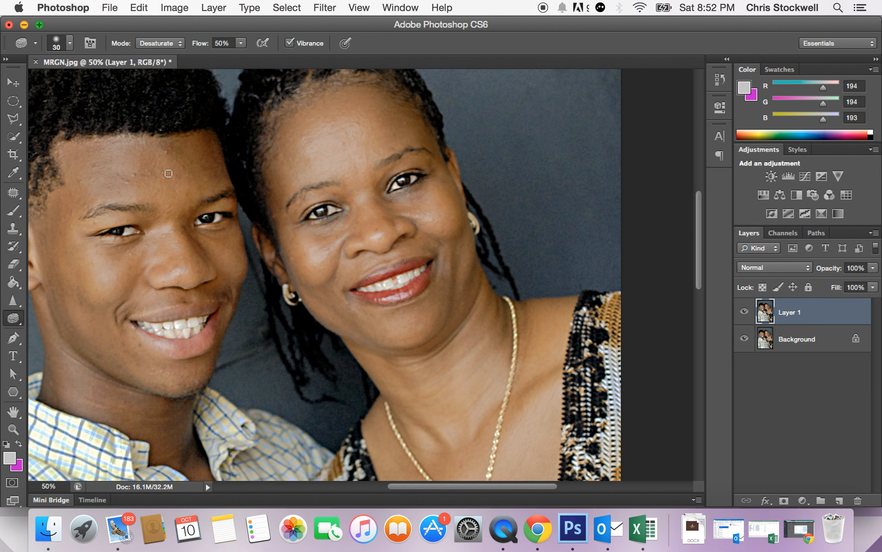
click(179, 44)
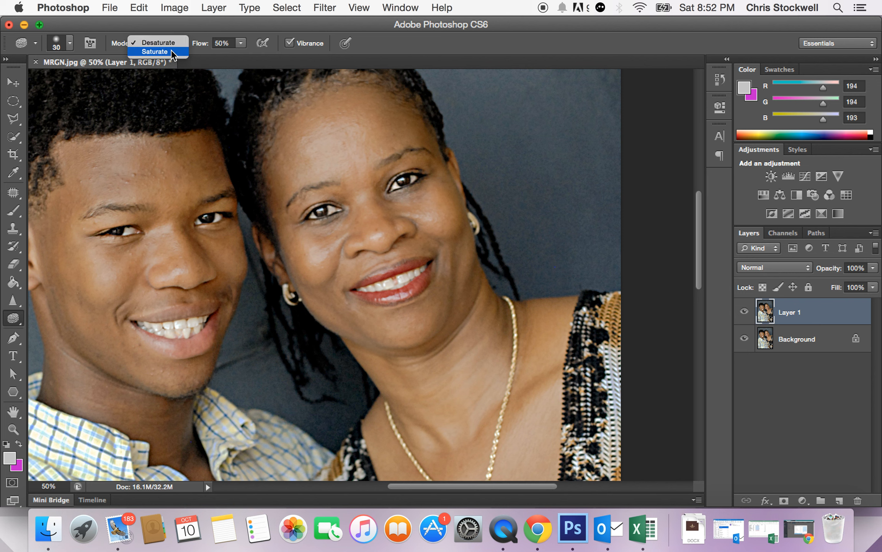
click(169, 44)
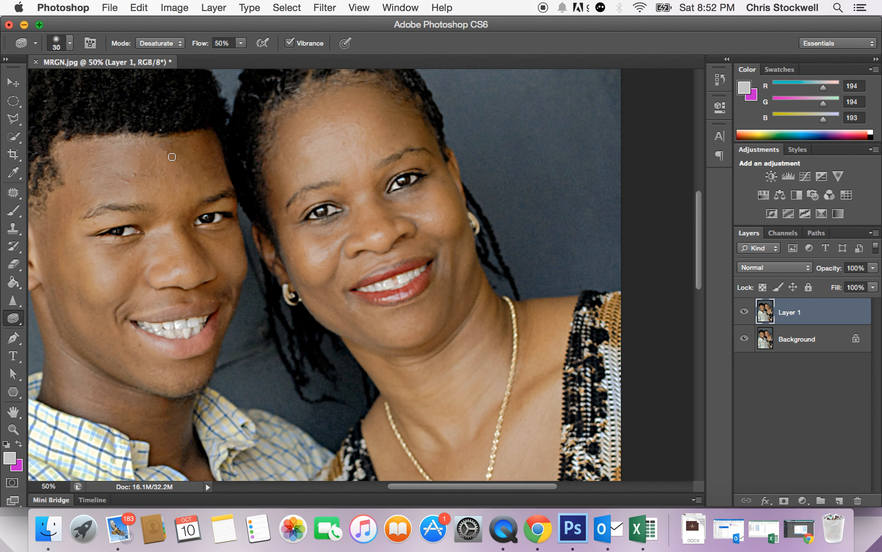
Brighten both people's eyes with the Dodge tool, using the Midtones range and 36% exposure
click(14, 318)
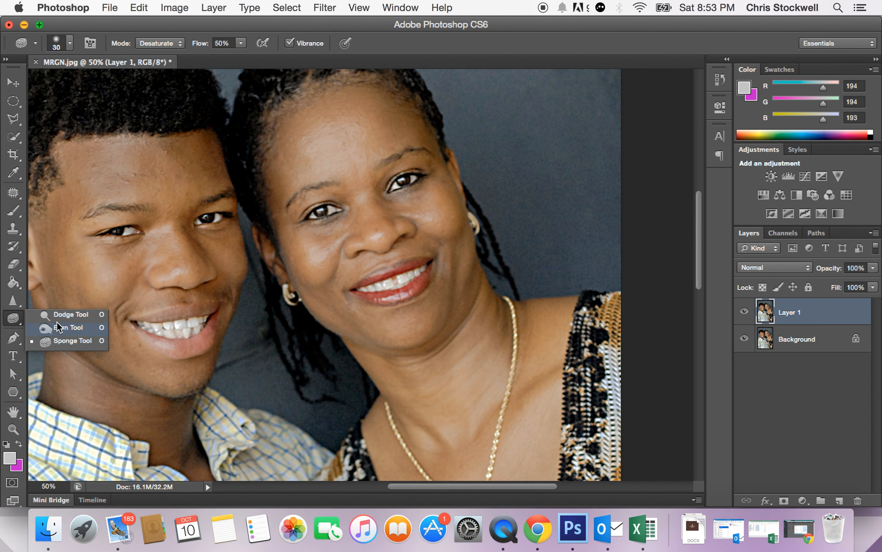
click(63, 314)
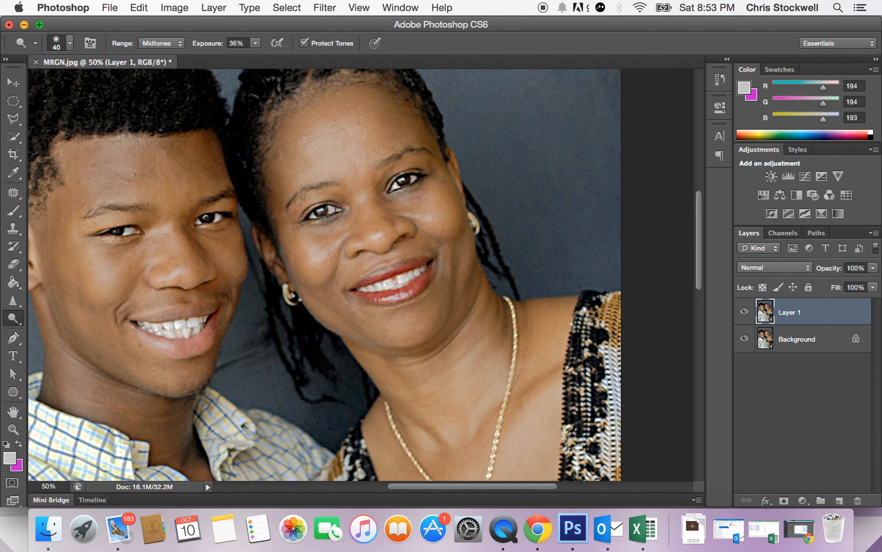
mouse_move(331, 210)
mouse_down()
mouse_move(313, 217)
mouse_move(332, 206)
mouse_up()
mouse_move(389, 184)
mouse_down()
mouse_move(414, 178)
mouse_move(394, 187)
mouse_up()
drag(200, 219, 217, 217)
drag(135, 231, 118, 232)
Dodge the teeth in both smiles to whiten them, then fit the whole photo on screen
mouse_move(165, 334)
mouse_down()
mouse_move(153, 327)
mouse_move(217, 333)
mouse_up()
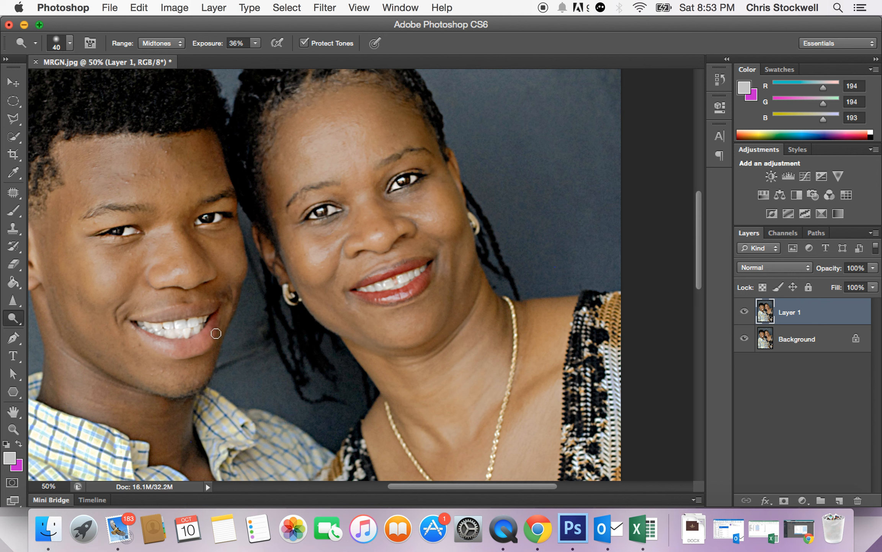
drag(367, 292, 429, 263)
click(13, 427)
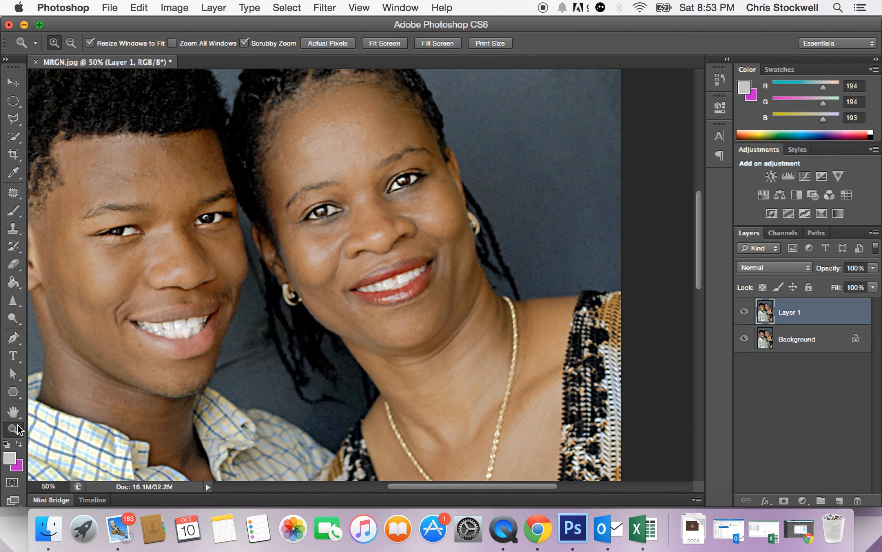
click(383, 43)
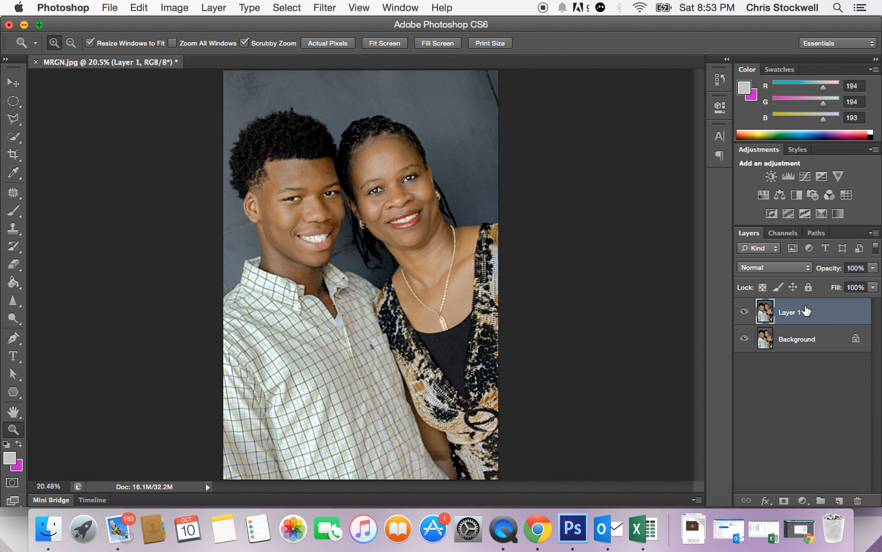
Reduce Layer 1's opacity to 27% to soften the eye and teeth retouching, and toggle the layer's visibility to compare
click(874, 268)
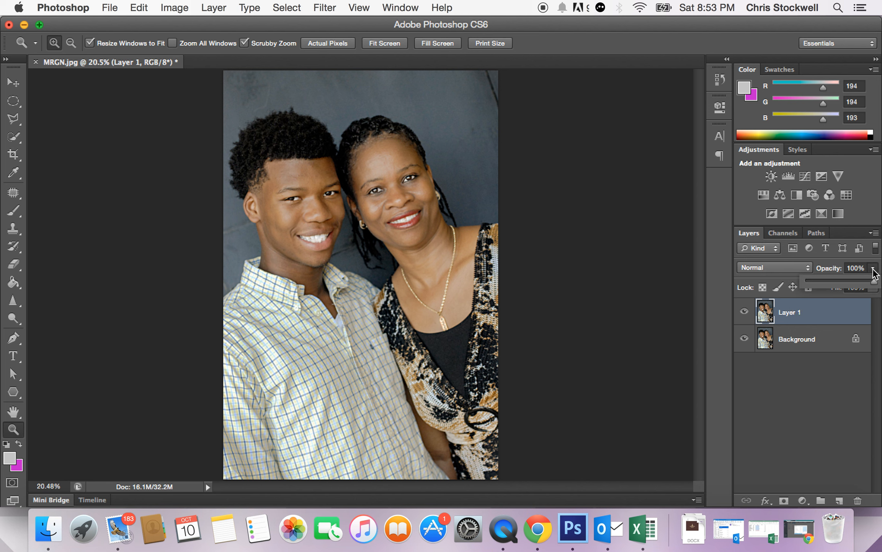
drag(874, 285, 803, 291)
drag(800, 292, 848, 288)
click(875, 268)
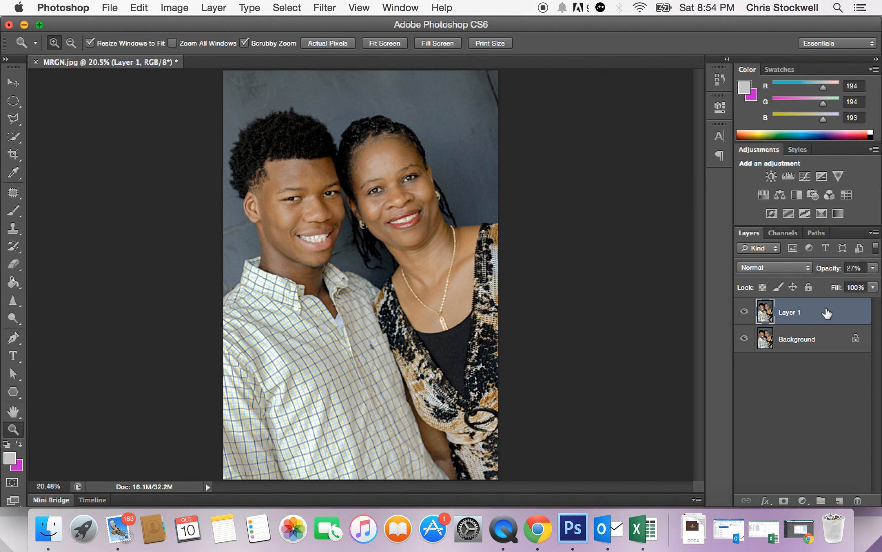
click(743, 312)
click(743, 313)
click(743, 312)
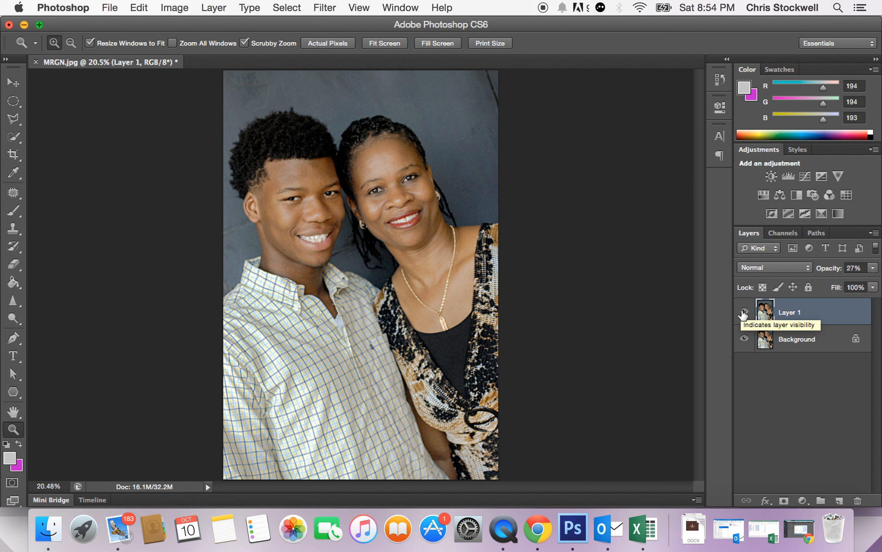
click(805, 345)
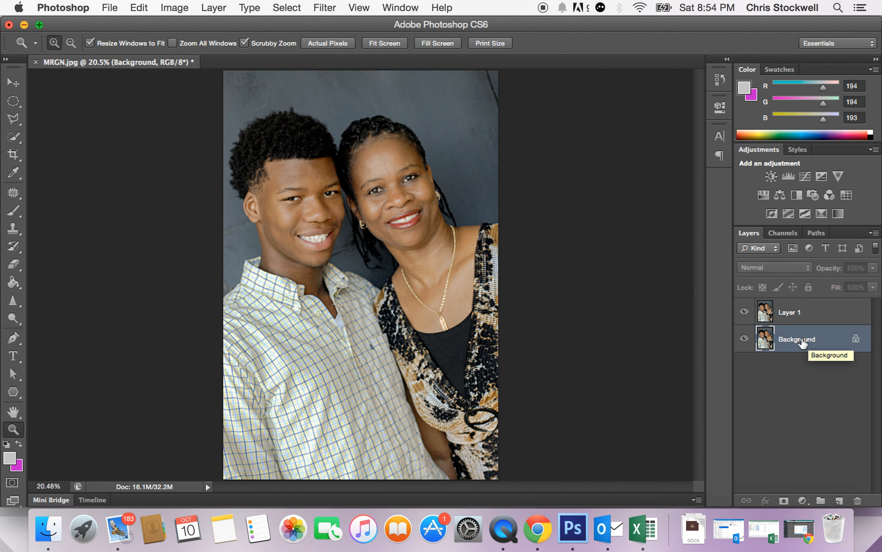
click(13, 300)
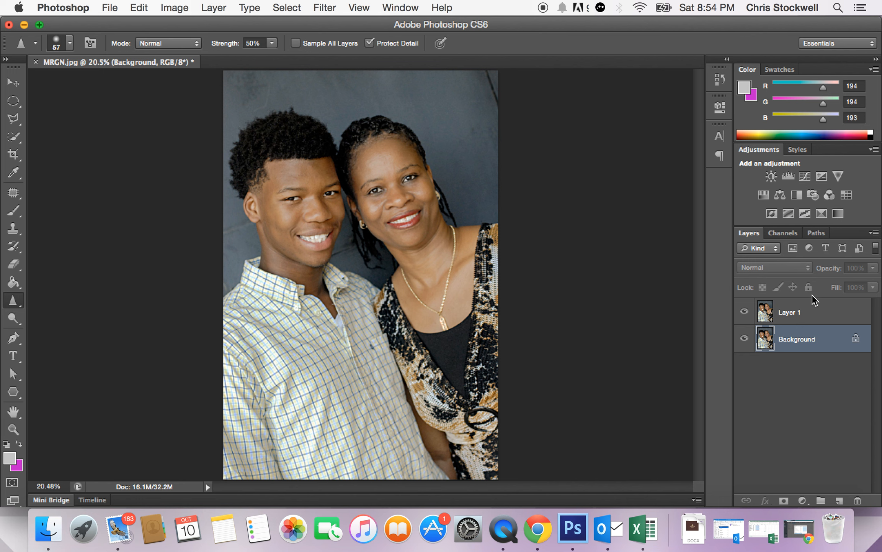
click(812, 311)
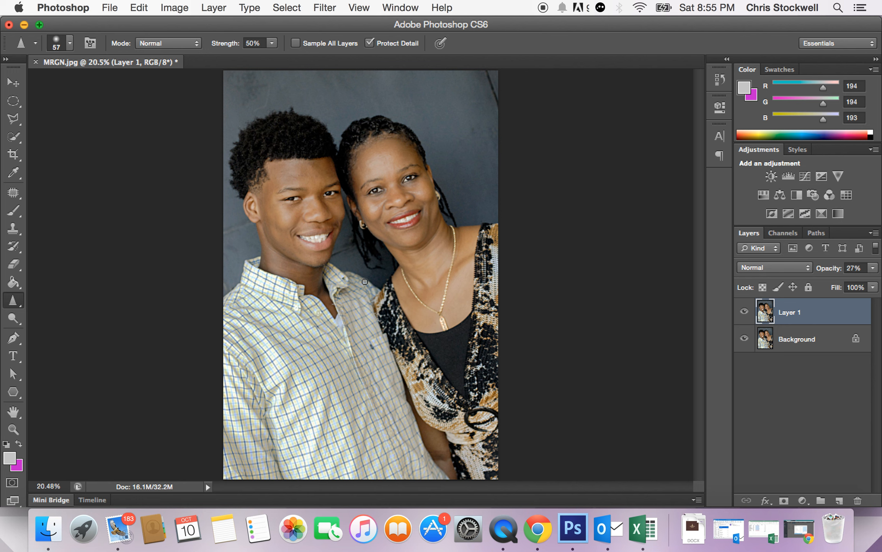
Start a Save As of the retouched photo on the Desktop and look through the available file formats
click(112, 12)
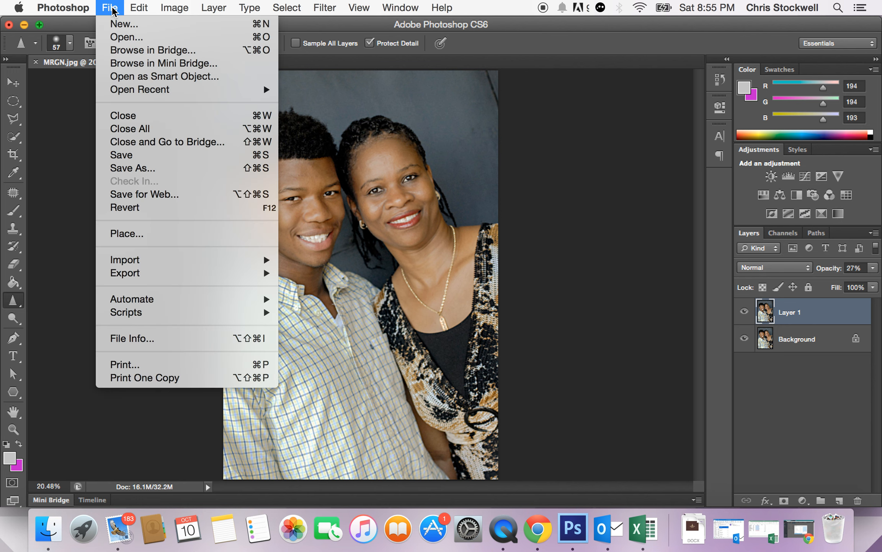
click(138, 169)
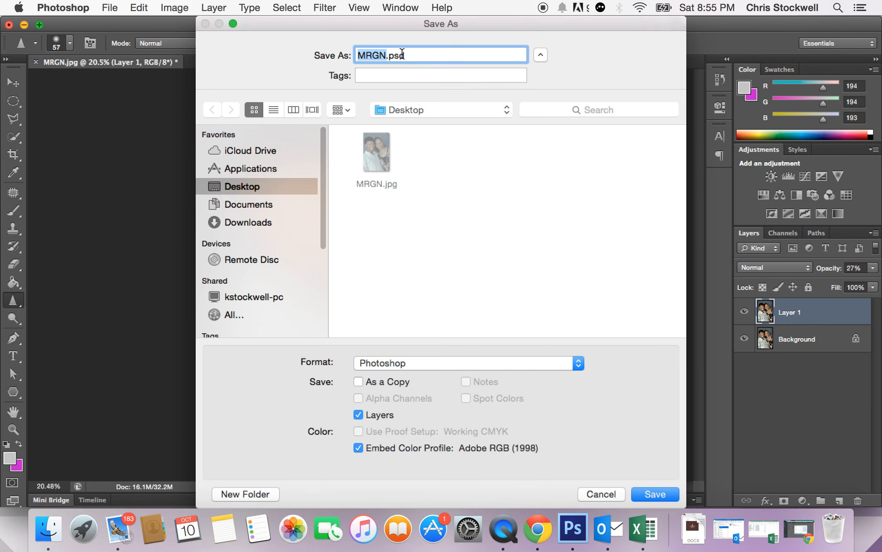
click(583, 364)
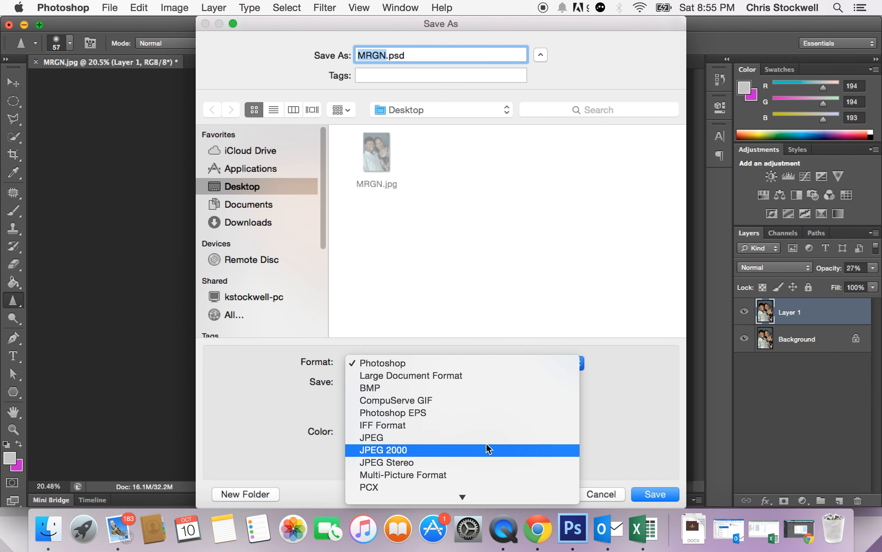
scroll(486, 444, down, 5)
scroll(486, 444, down, 3)
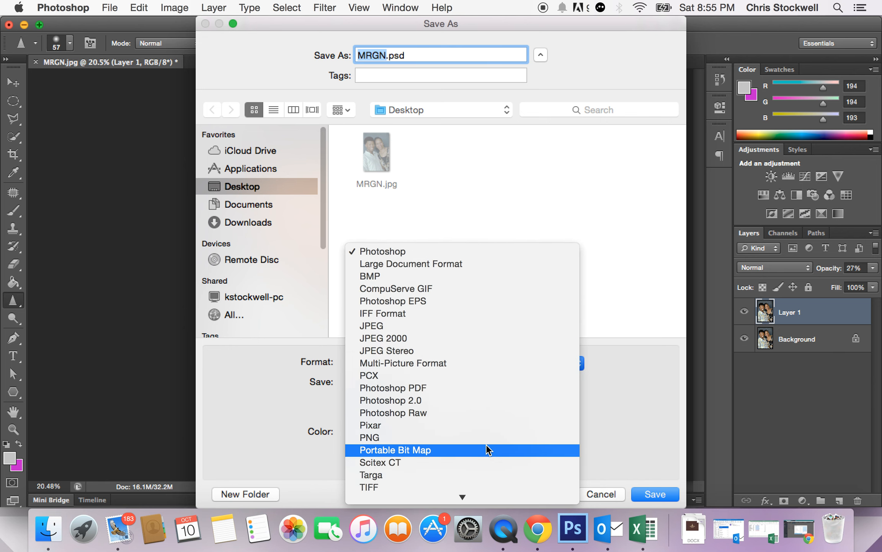